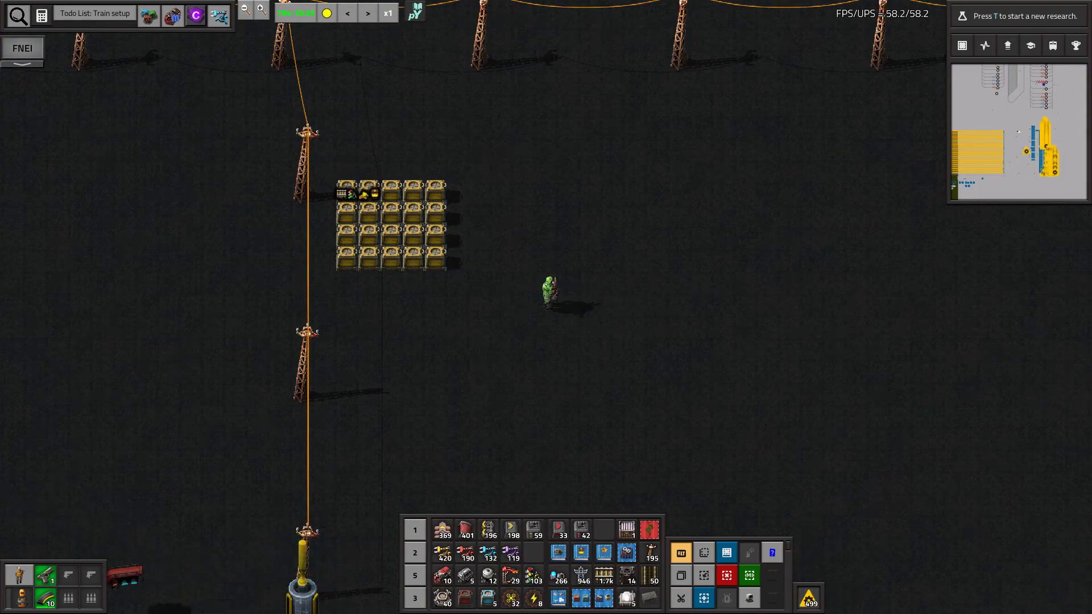
# Walk up and right from the chest block past the assembler rows toward the rail loops.
pyautogui.press('w')
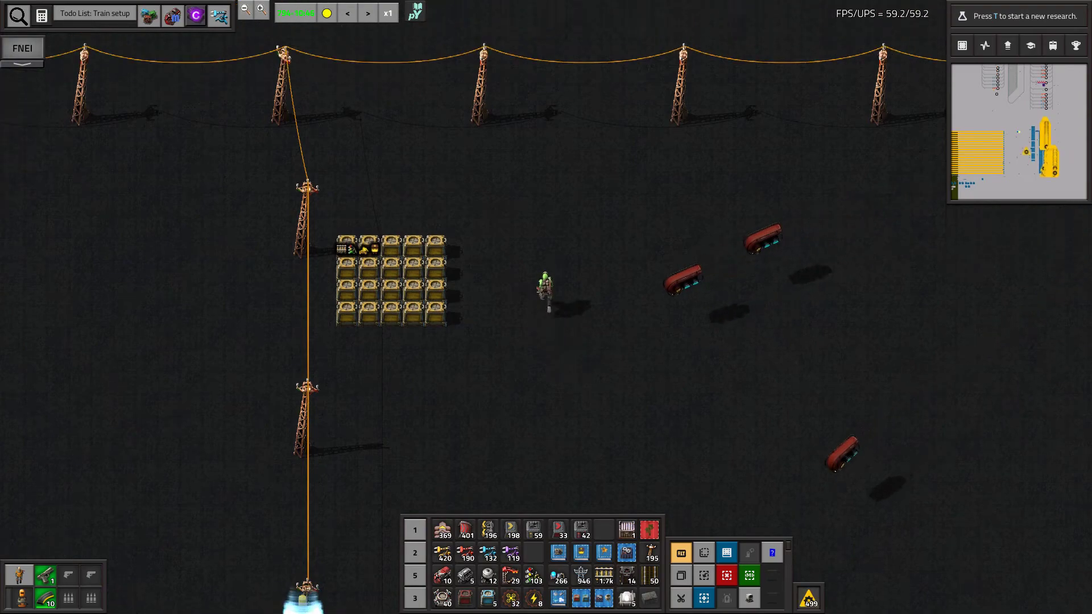
pyautogui.press('d')
pyautogui.press('d')
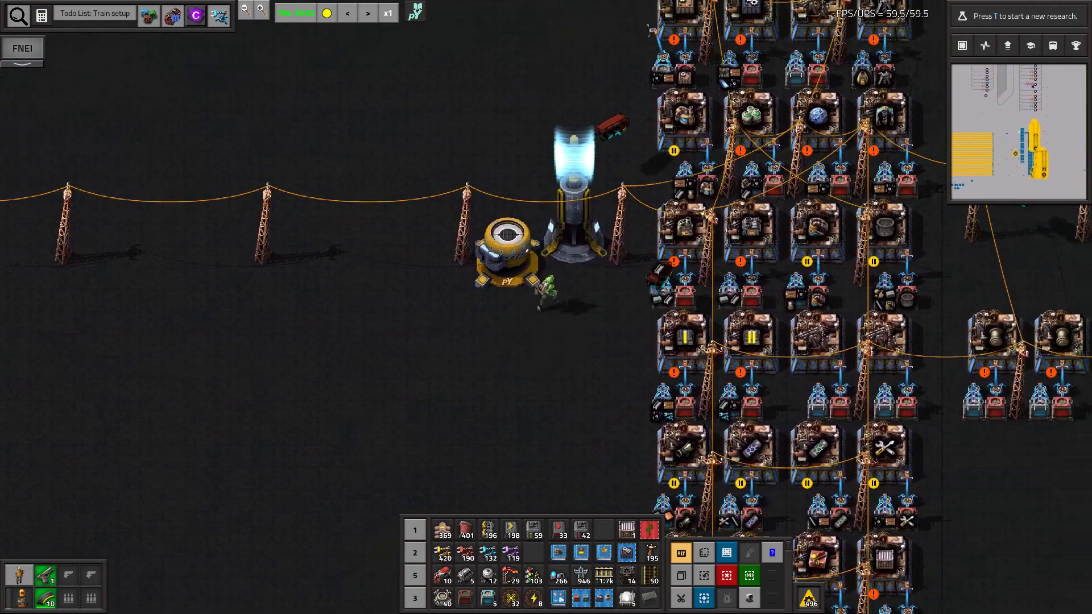
pyautogui.press('w')
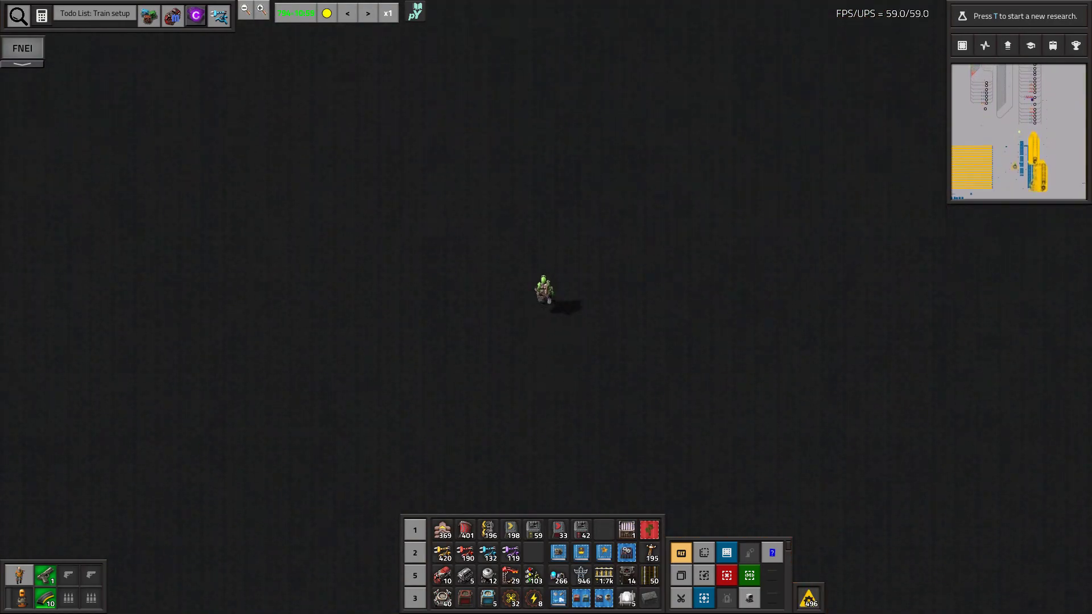
pyautogui.press('w')
pyautogui.scroll(-3, 546, 308)
# Walk down into the factory rows and then right along the assembler block.
pyautogui.press('s')
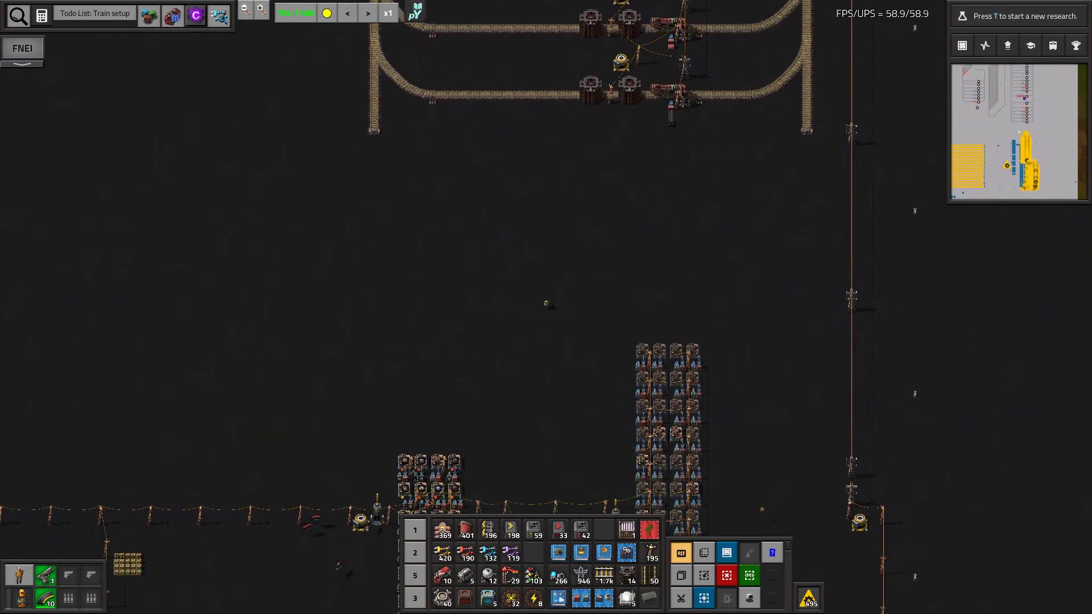
pyautogui.scroll(2, 546, 307)
pyautogui.press('s')
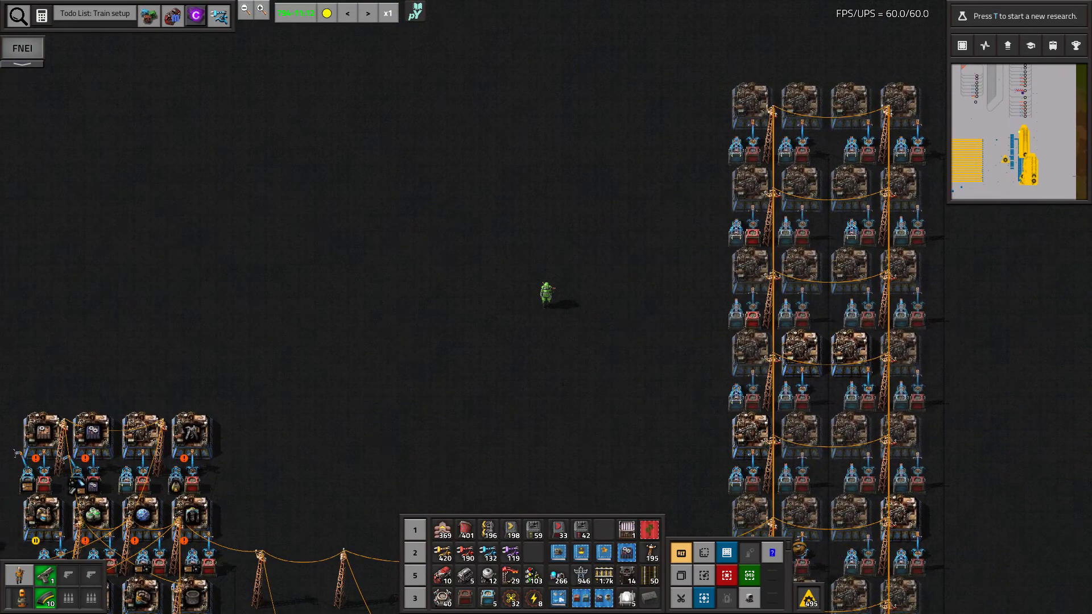
pyautogui.press('s')
pyautogui.press('s')
pyautogui.press('s')
pyautogui.press('s')
pyautogui.press('s')
pyautogui.press('s')
pyautogui.press('s')
pyautogui.press('s')
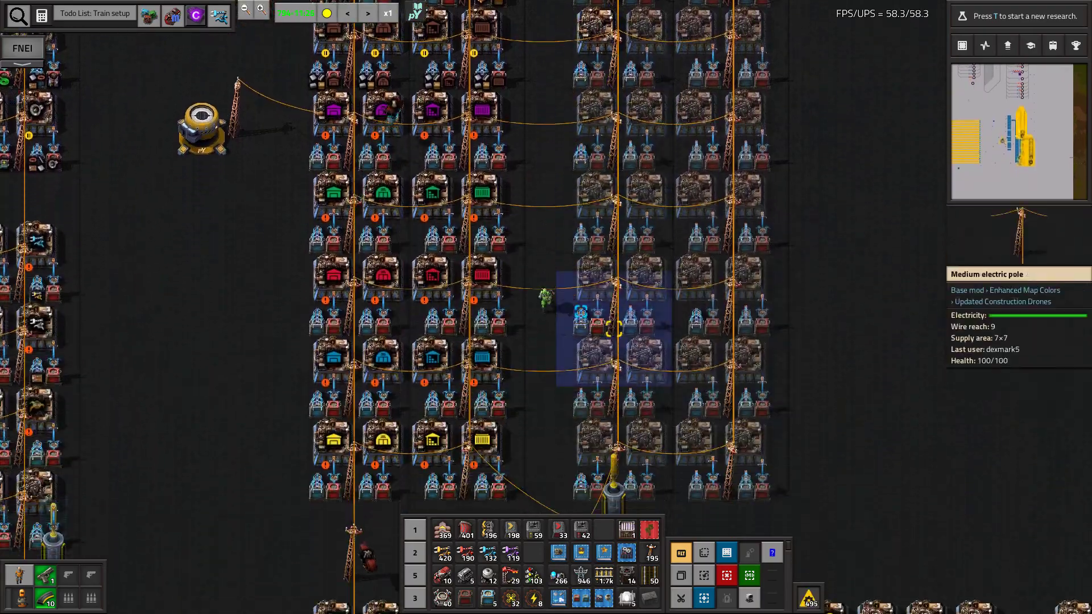
pyautogui.press('s')
pyautogui.press('s')
pyautogui.press('s')
pyautogui.press('s')
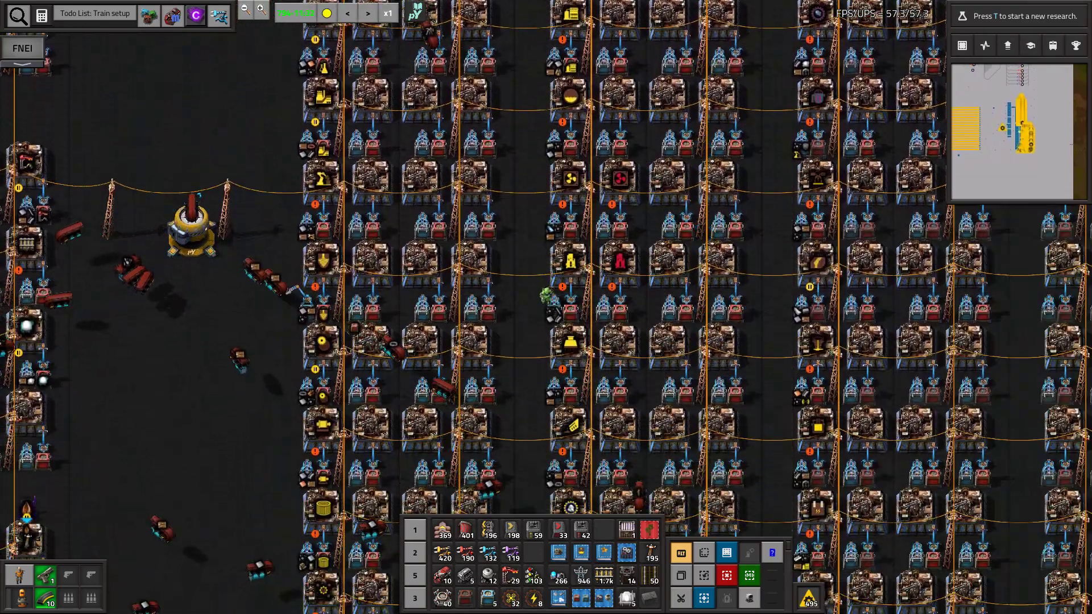
pyautogui.scroll(-3, 547, 308)
pyautogui.scroll(-3, 547, 307)
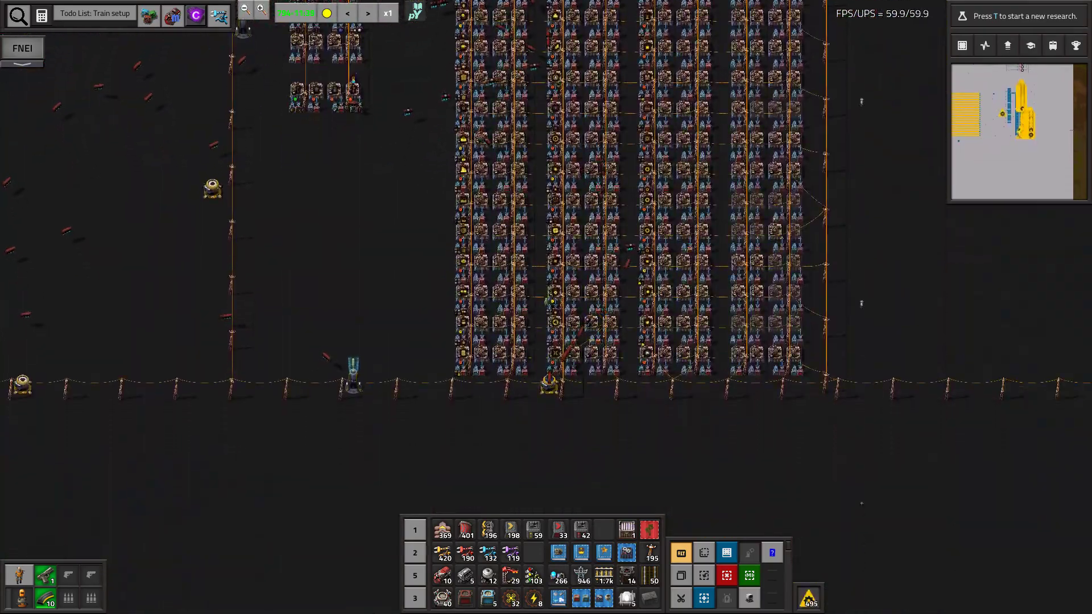
pyautogui.press('d')
pyautogui.press('d')
pyautogui.press('d')
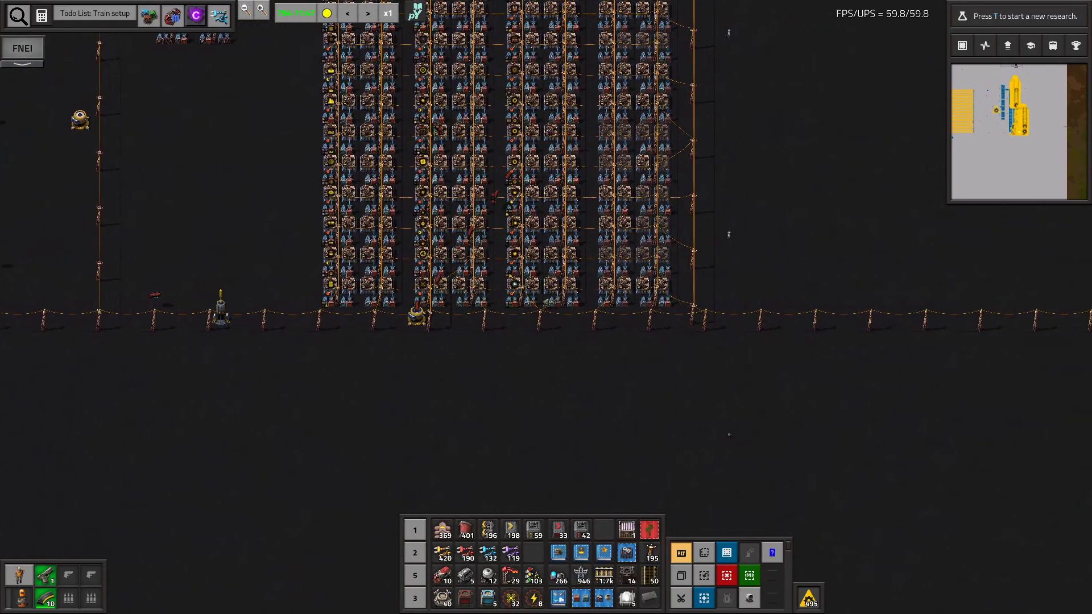
pyautogui.press('d')
# Walk up the assembler columns and across into open ground beyond the factory.
pyautogui.press('w')
pyautogui.press('w')
pyautogui.press('w')
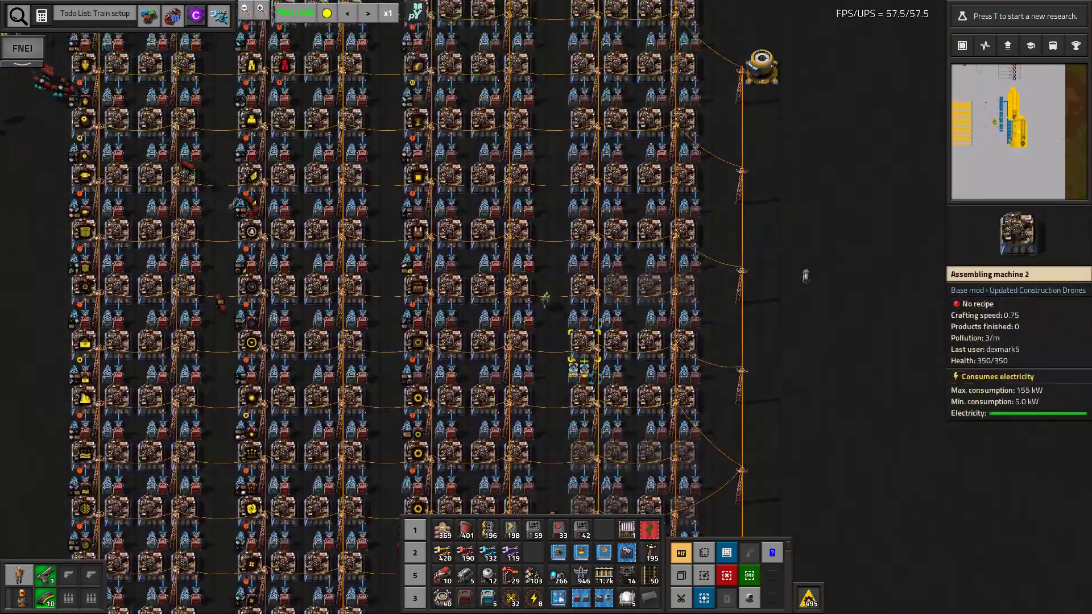
pyautogui.press('w')
pyautogui.press('w')
pyautogui.press('a')
pyautogui.press('w')
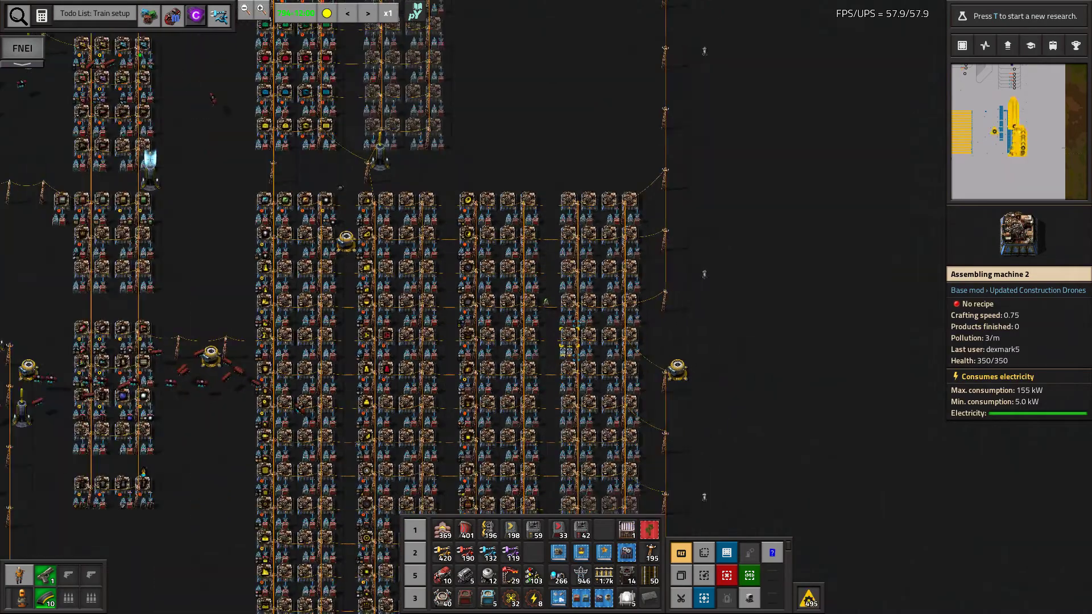
pyautogui.press('a')
pyautogui.press('w')
pyautogui.press('w')
pyautogui.press('w')
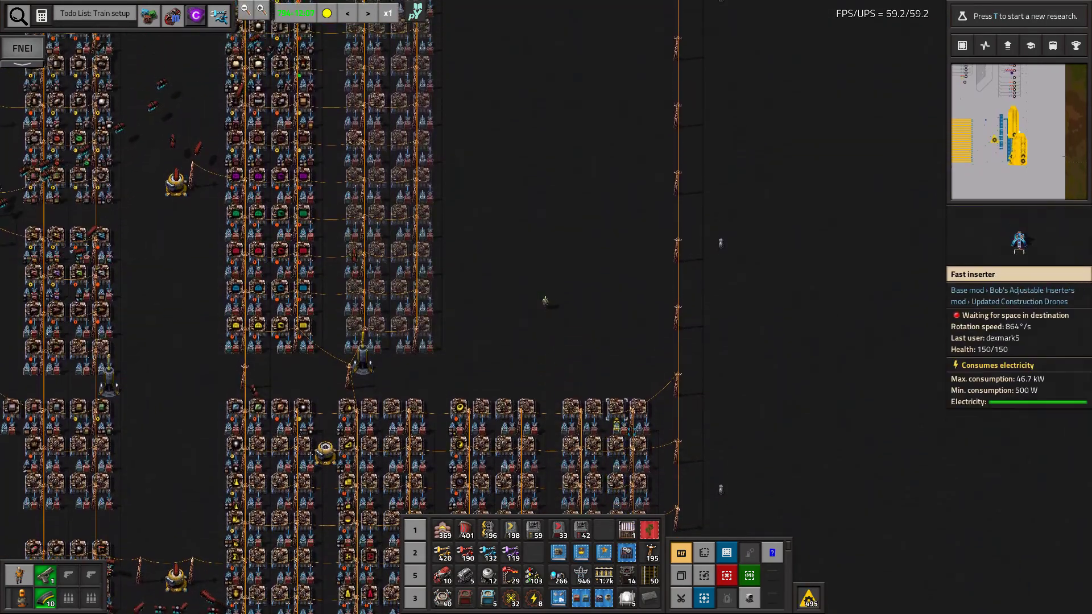
pyautogui.press('w')
pyautogui.press('w')
pyautogui.press('w')
pyautogui.press('w')
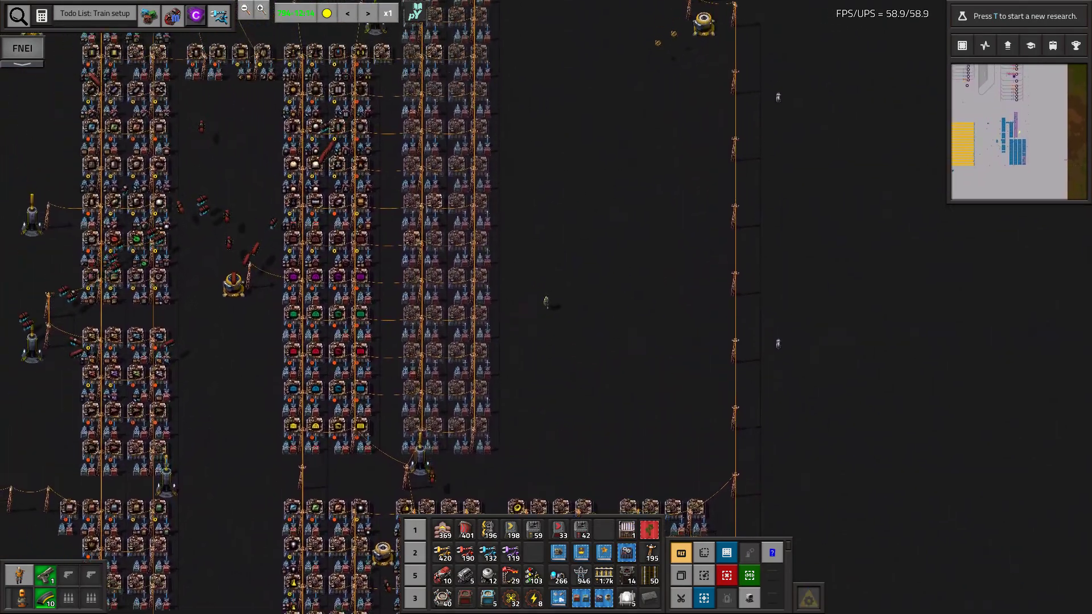
pyautogui.press('w')
pyautogui.press('w')
pyautogui.press('w')
# Browse the Py AlienLife, Py HighTech and Py Petroleum Handling crafting tabs, then close the inventory.
pyautogui.press('e')
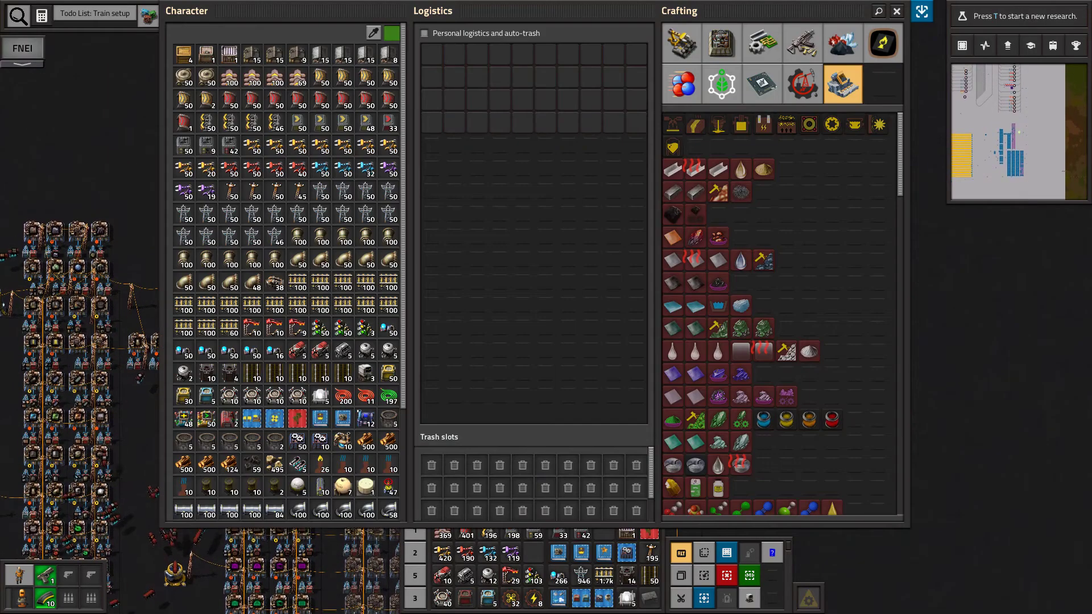
pyautogui.click(722, 84)
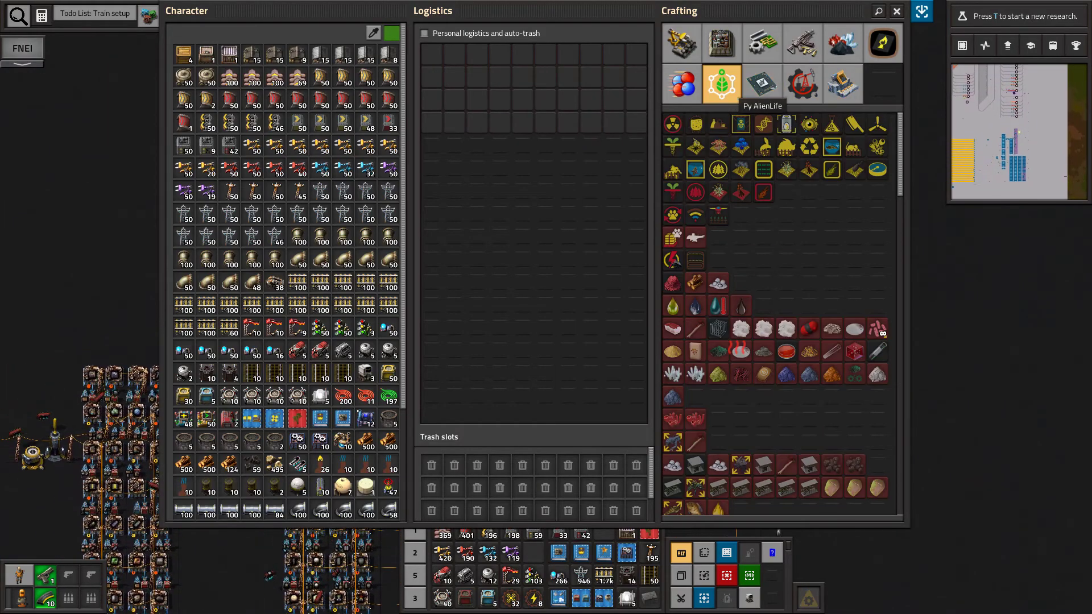
pyautogui.scroll(-3, 878, 331)
pyautogui.scroll(-3, 879, 331)
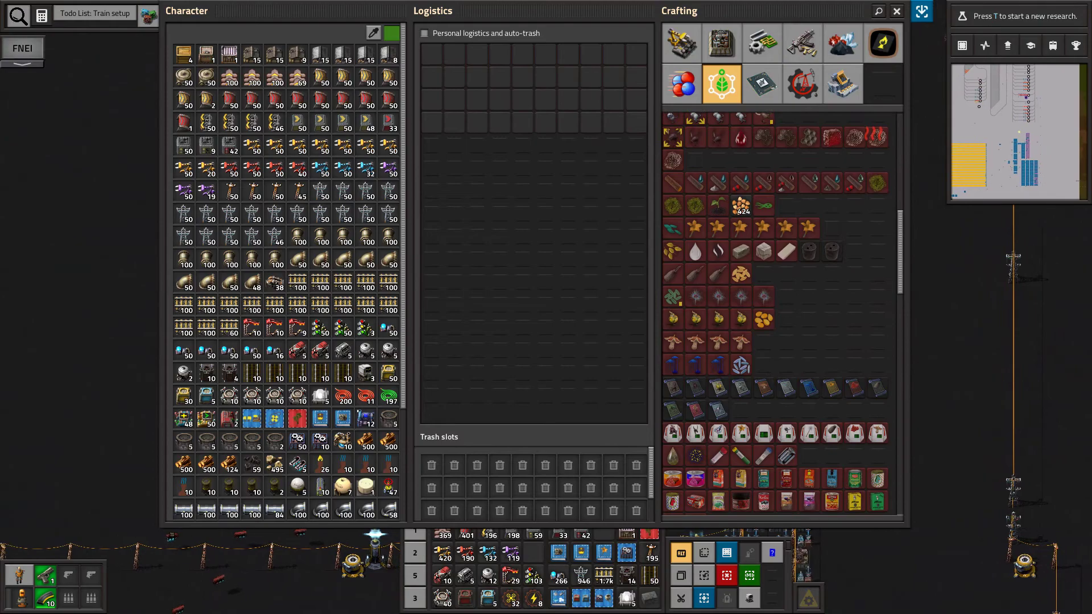
pyautogui.scroll(-3, 880, 332)
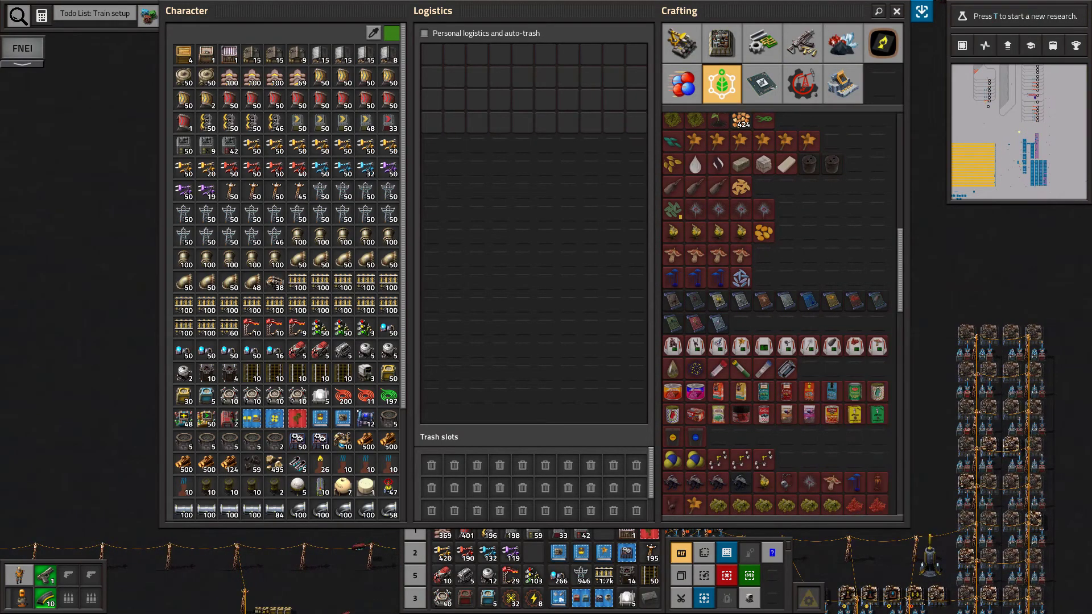
pyautogui.scroll(-3, 763, 332)
pyautogui.scroll(5, 764, 342)
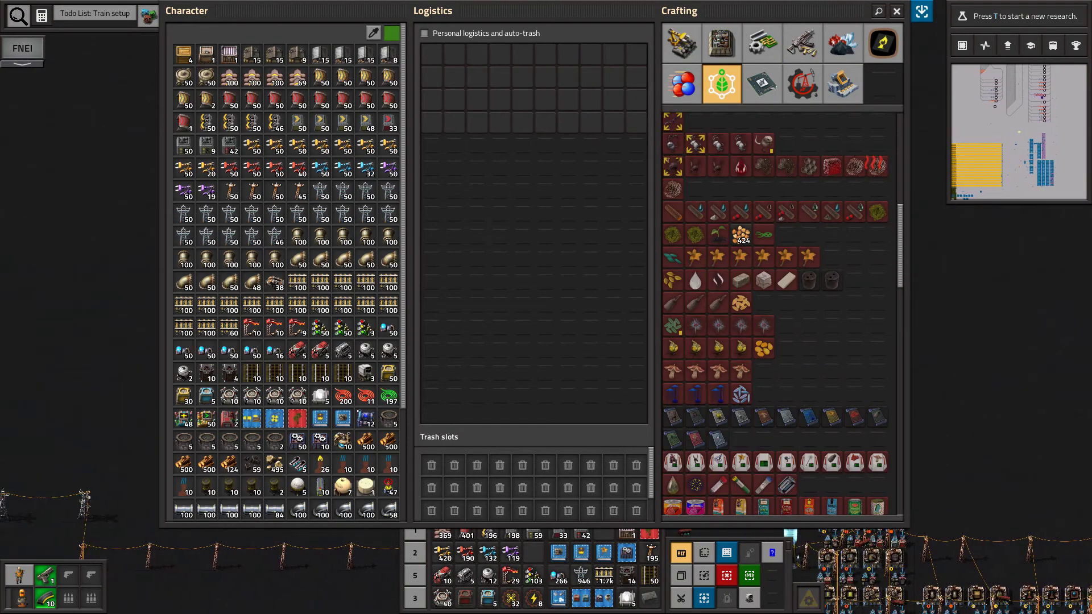
pyautogui.scroll(5, 743, 241)
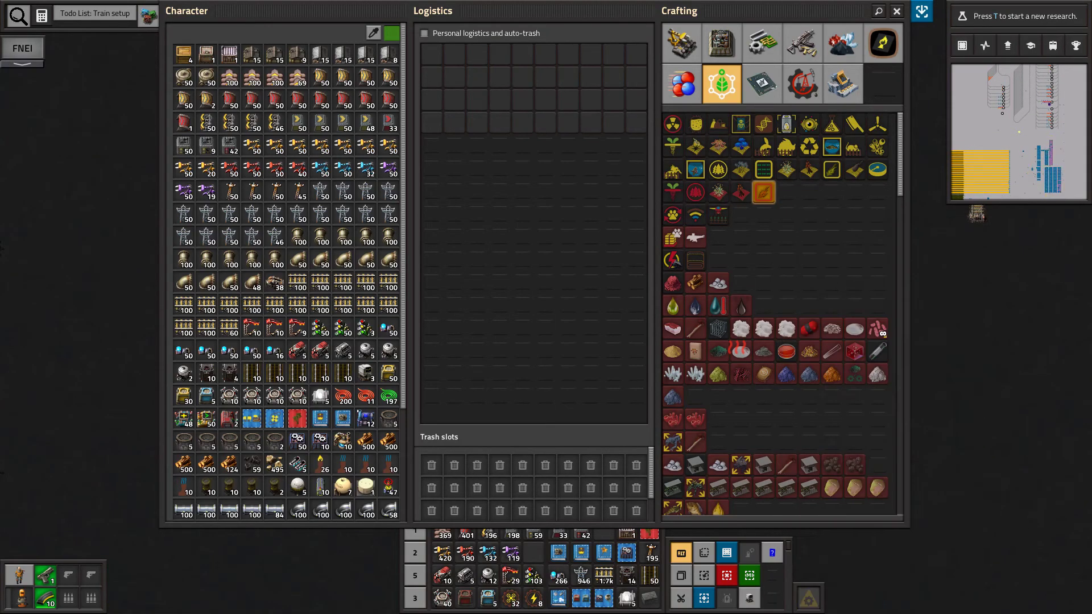
pyautogui.click(762, 83)
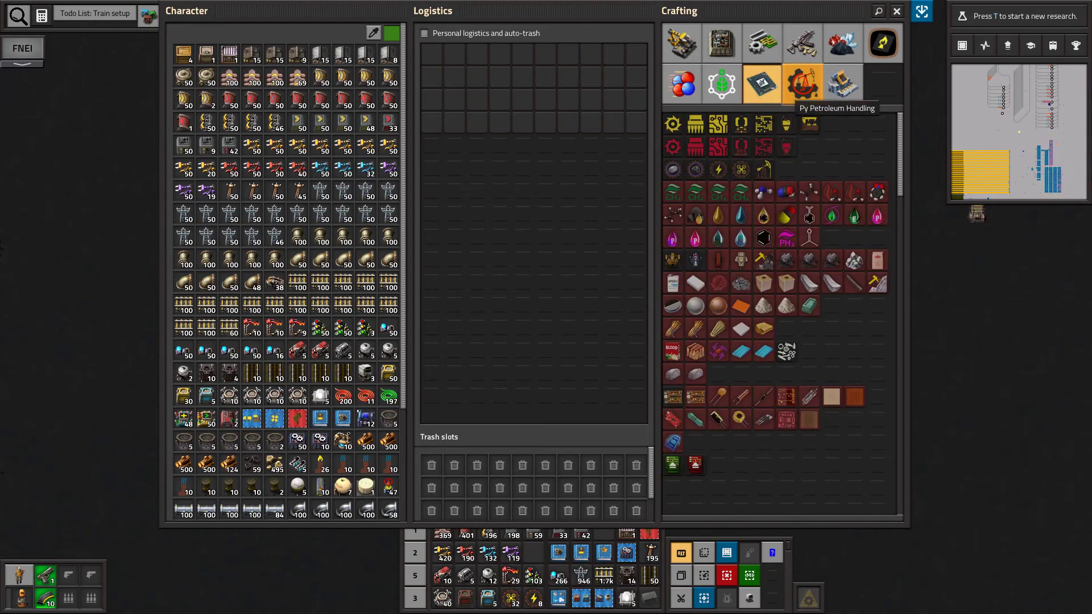
pyautogui.click(802, 86)
pyautogui.click(683, 83)
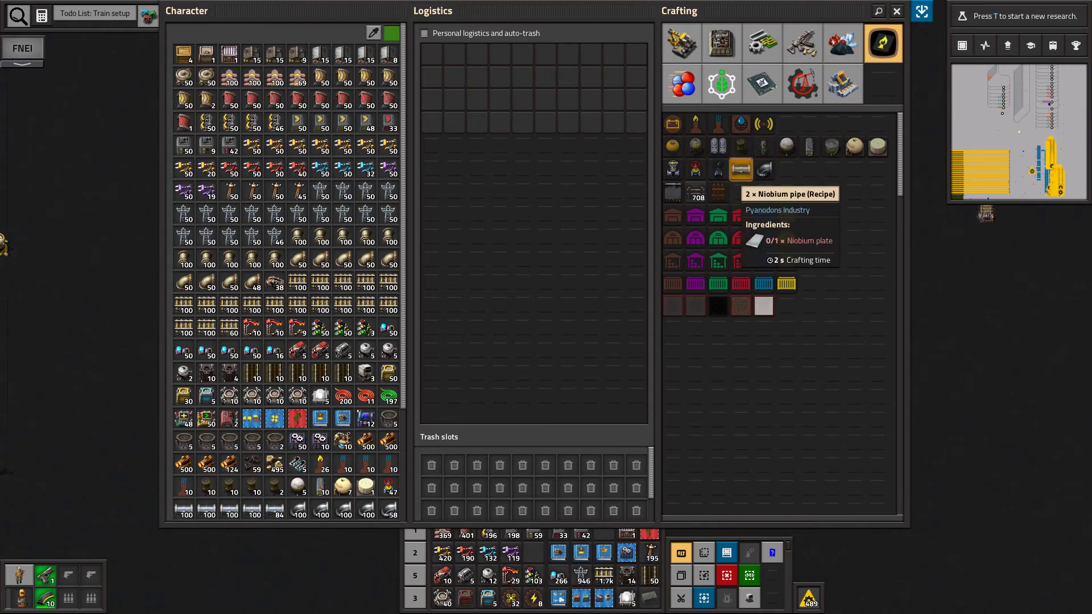
pyautogui.scroll(-5, 286, 299)
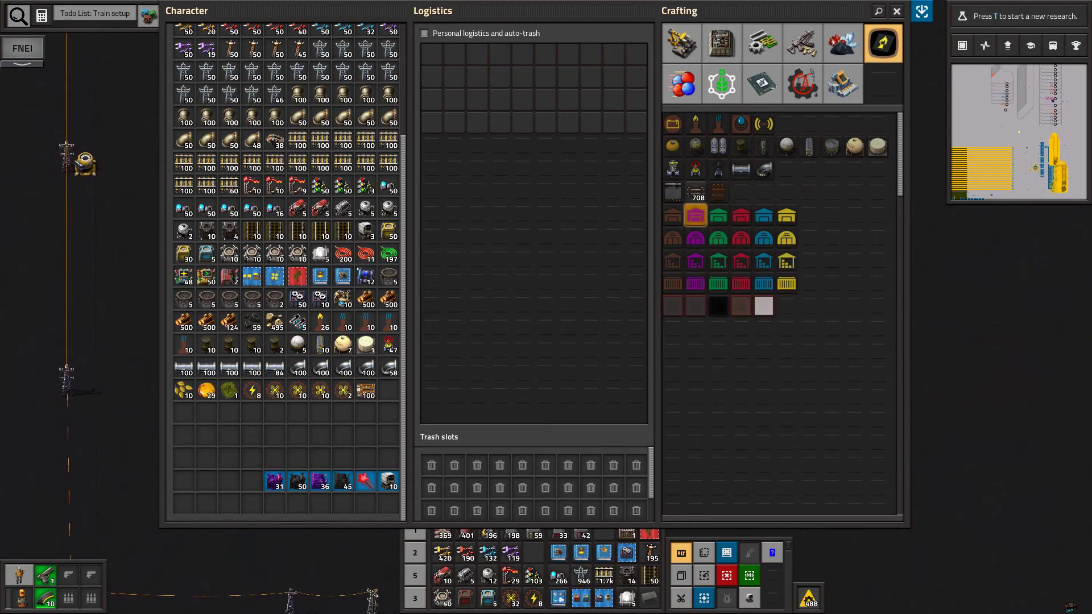
pyautogui.press('e')
# Walk to the train station lanes and place cargo wagons on a station rail.
pyautogui.hotkey('w', 'd')
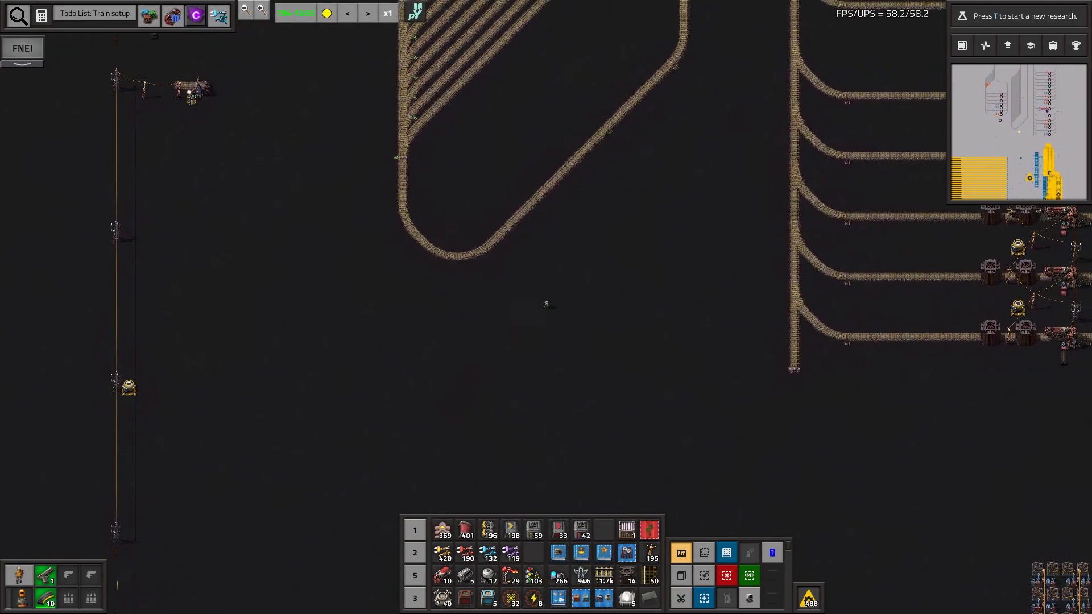
pyautogui.hotkey('w', 'd')
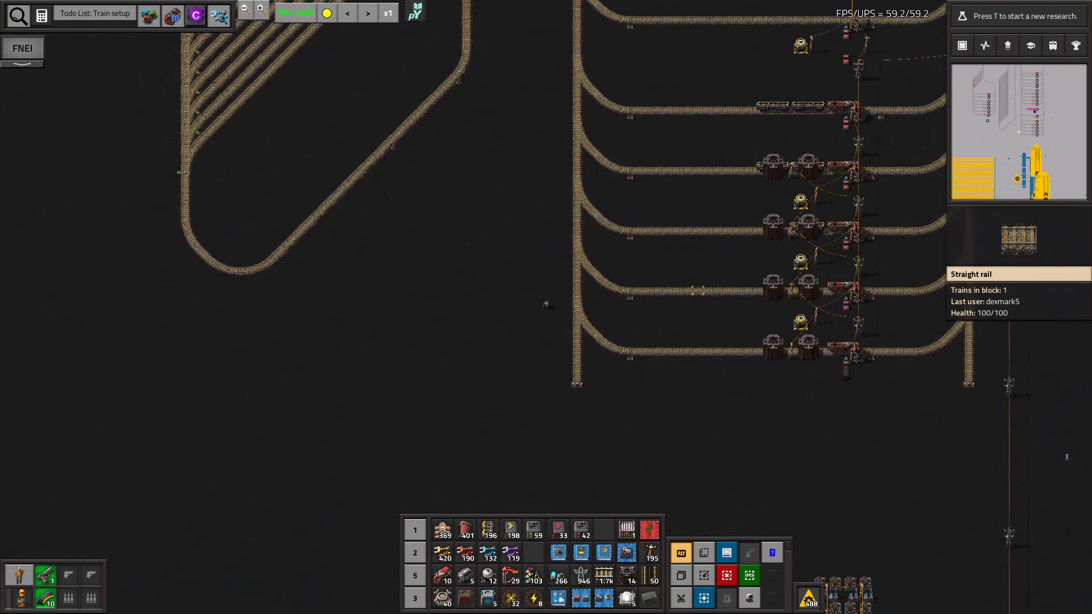
pyautogui.hotkey('w', 'd')
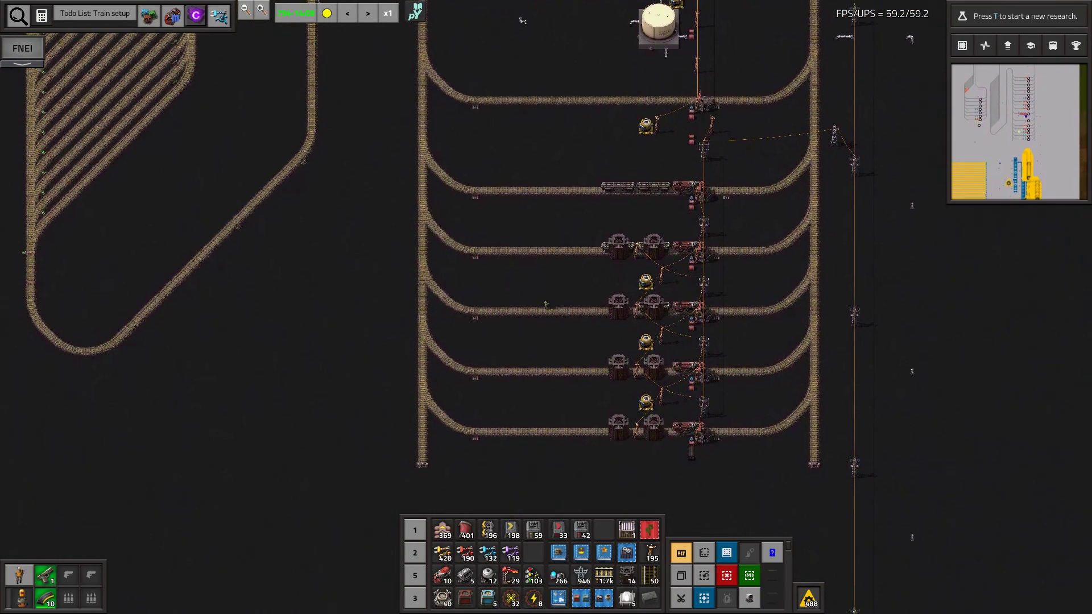
pyautogui.scroll(4, 547, 307)
pyautogui.press('d')
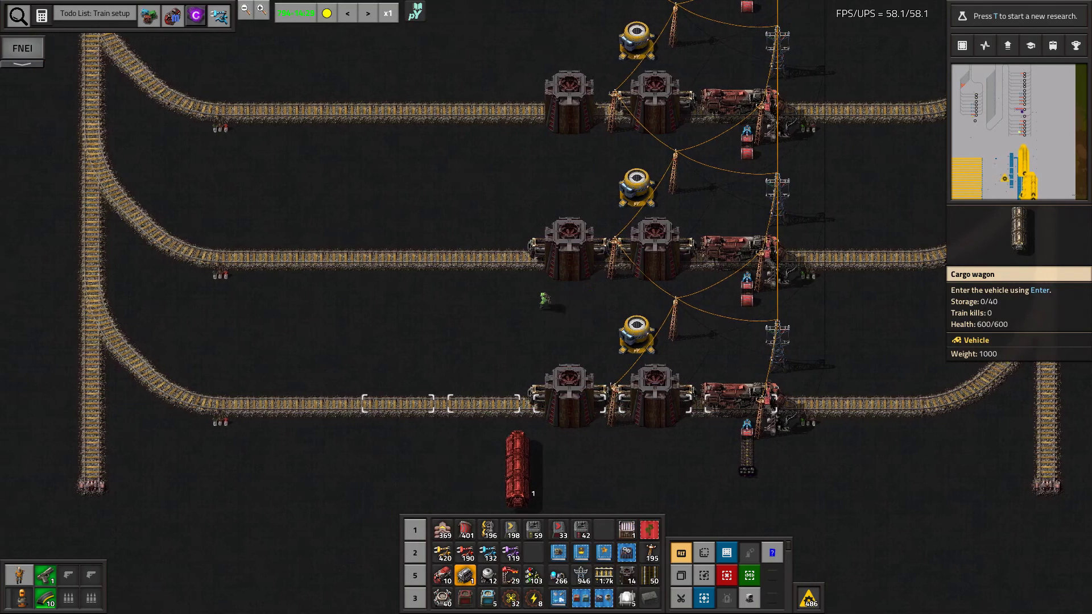
pyautogui.hotkey('a', 'w')
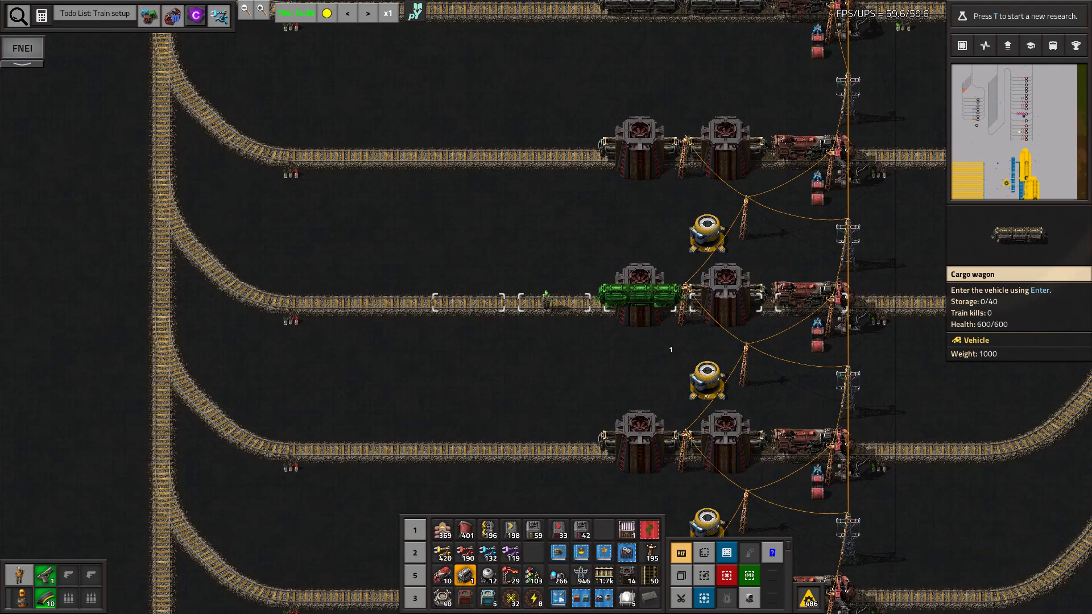
pyautogui.click(641, 297)
pyautogui.press('w')
pyautogui.press('q')
pyautogui.scroll(-3, 546, 299)
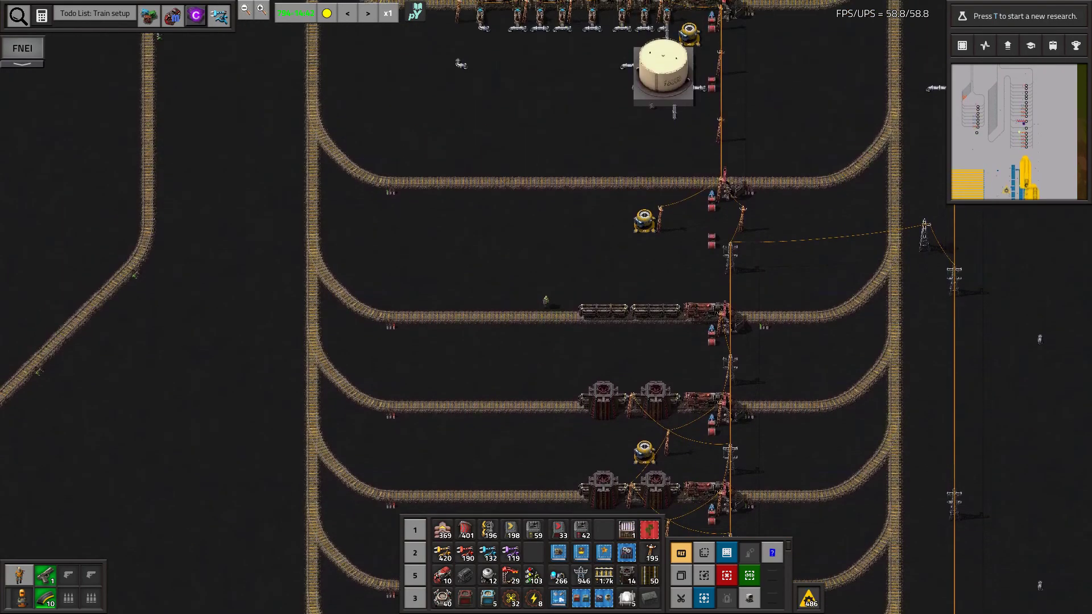
# Inspect the PyTank storage tank beside the stations.
pyautogui.hotkey('w', 'a')
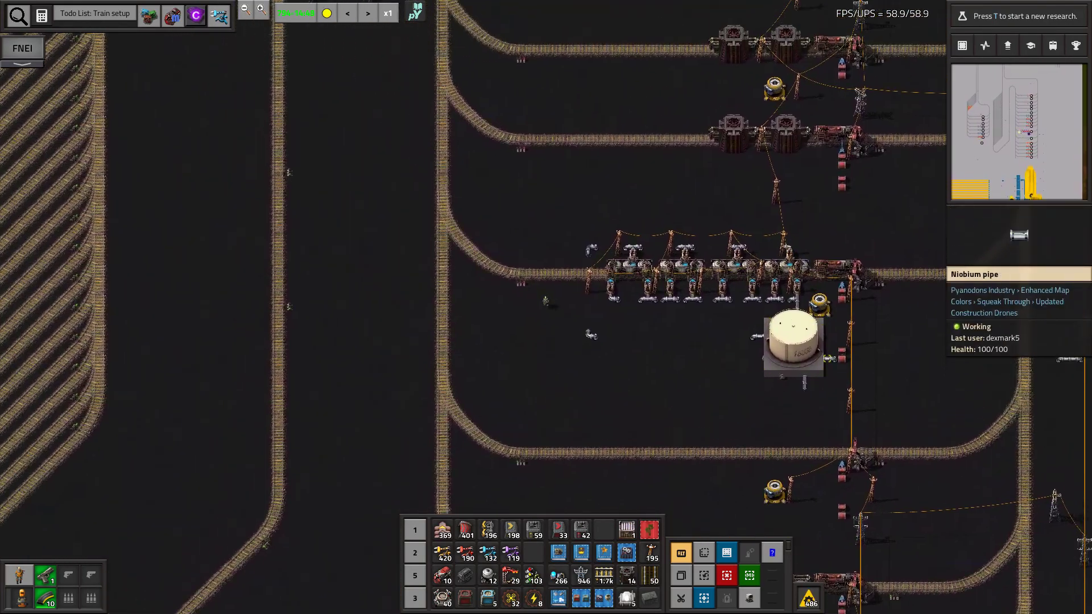
pyautogui.click(796, 348)
pyautogui.hotkey('w', 'a')
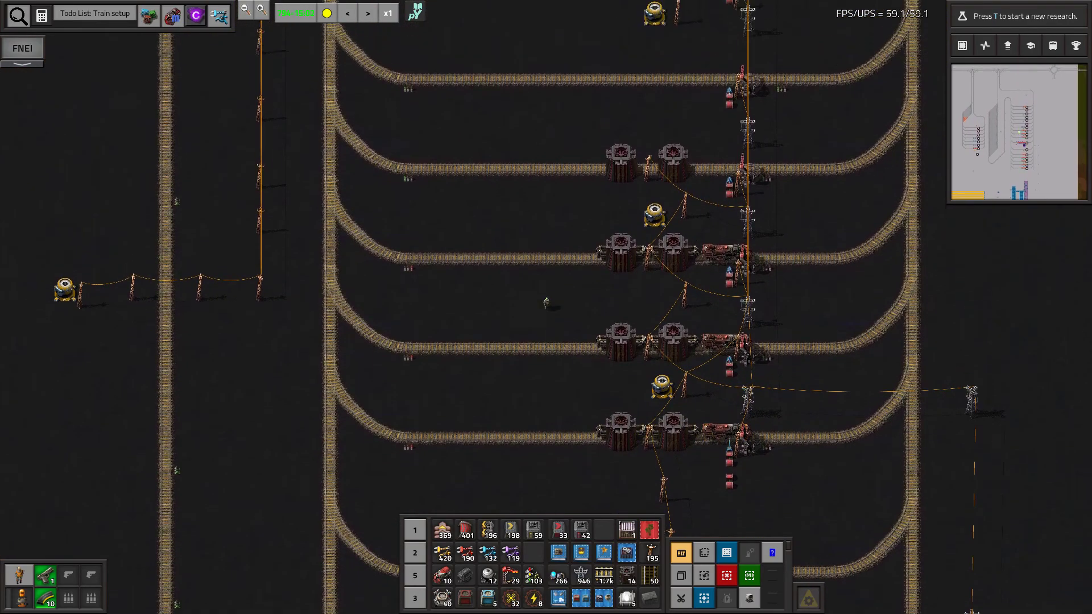
pyautogui.scroll(-3, 547, 303)
# Walk left across the stacker lanes to the lowest coal-loading station.
pyautogui.press('w')
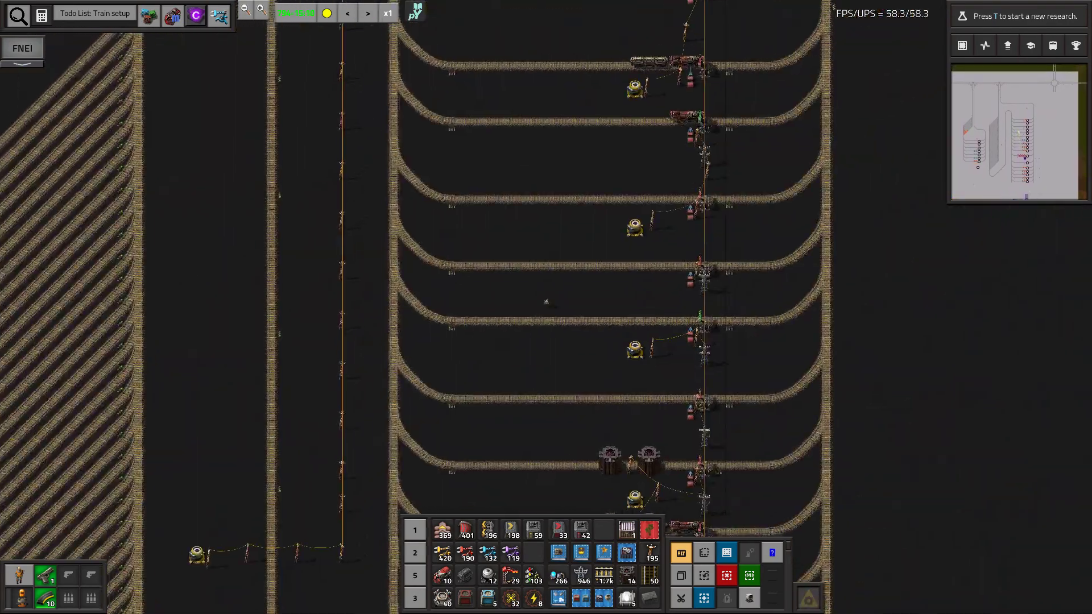
pyautogui.scroll(2, 547, 303)
pyautogui.scroll(2, 547, 303)
pyautogui.press('d')
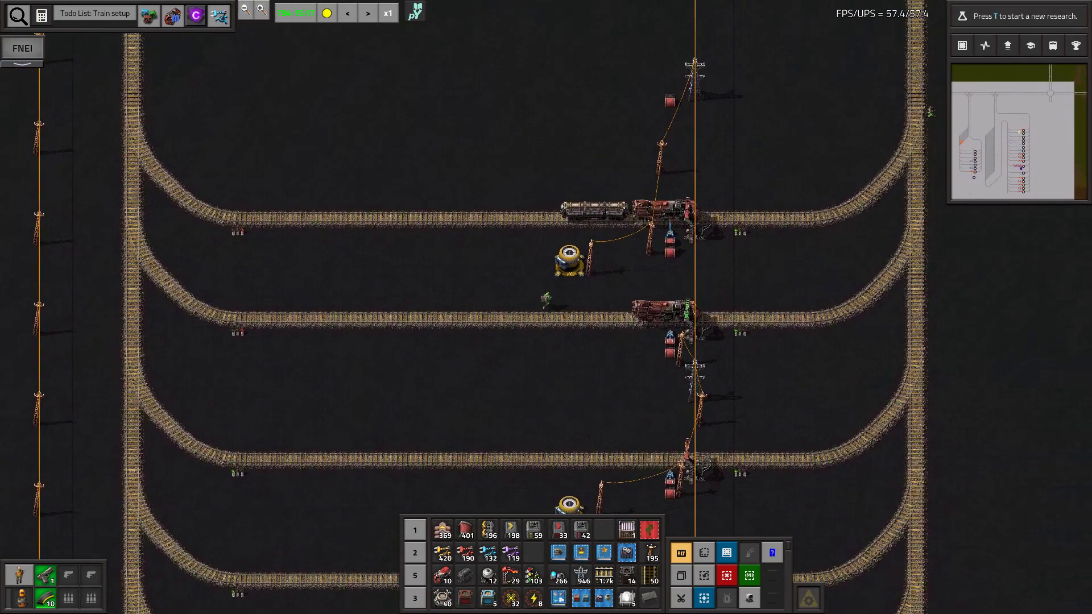
pyautogui.scroll(-4, 546, 303)
pyautogui.press('a')
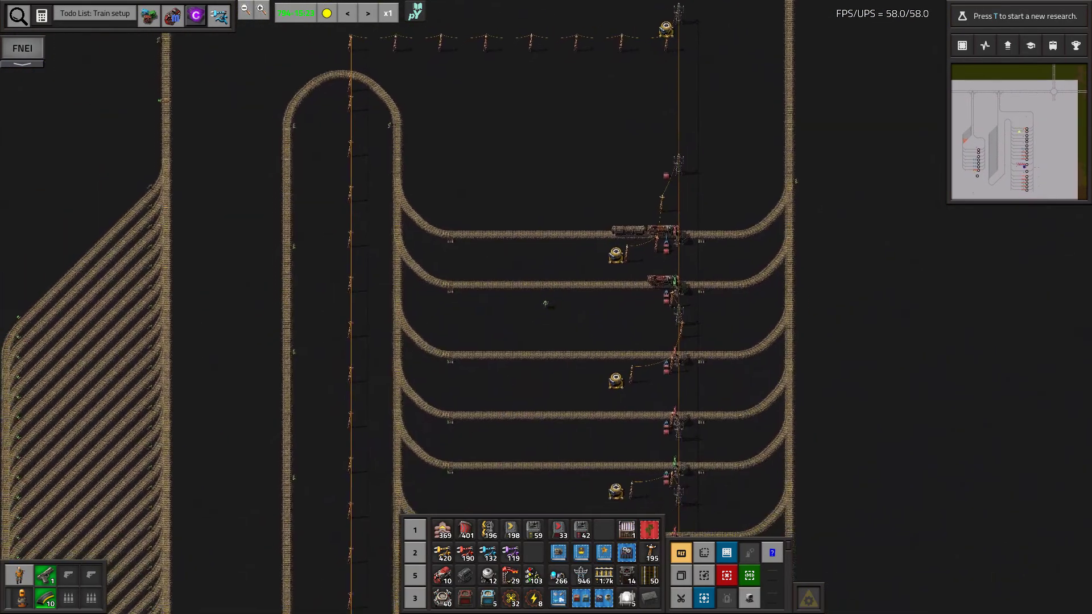
pyautogui.press('a')
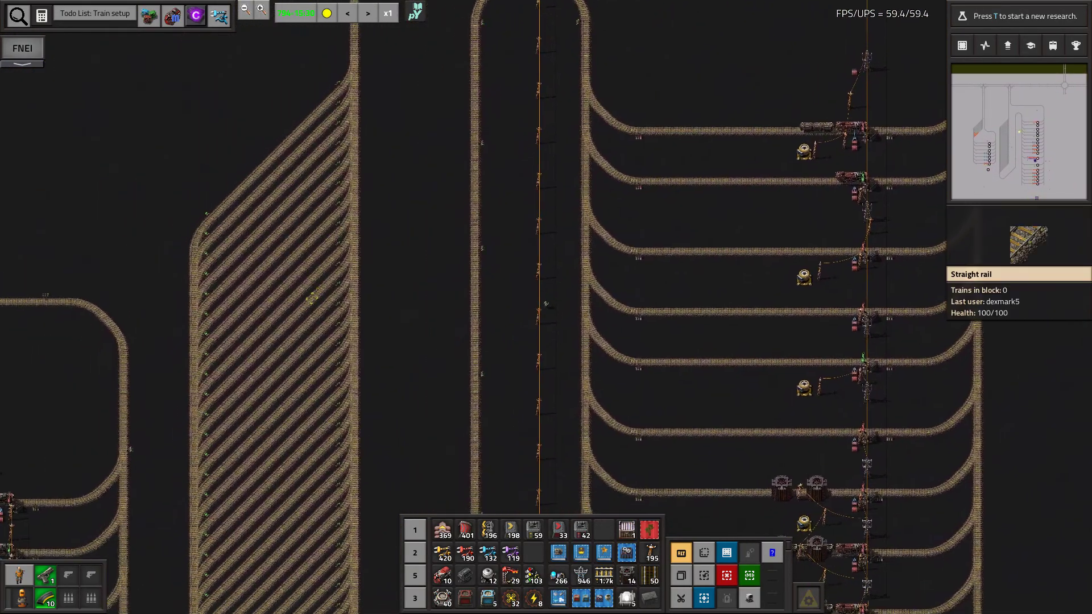
pyautogui.press('a')
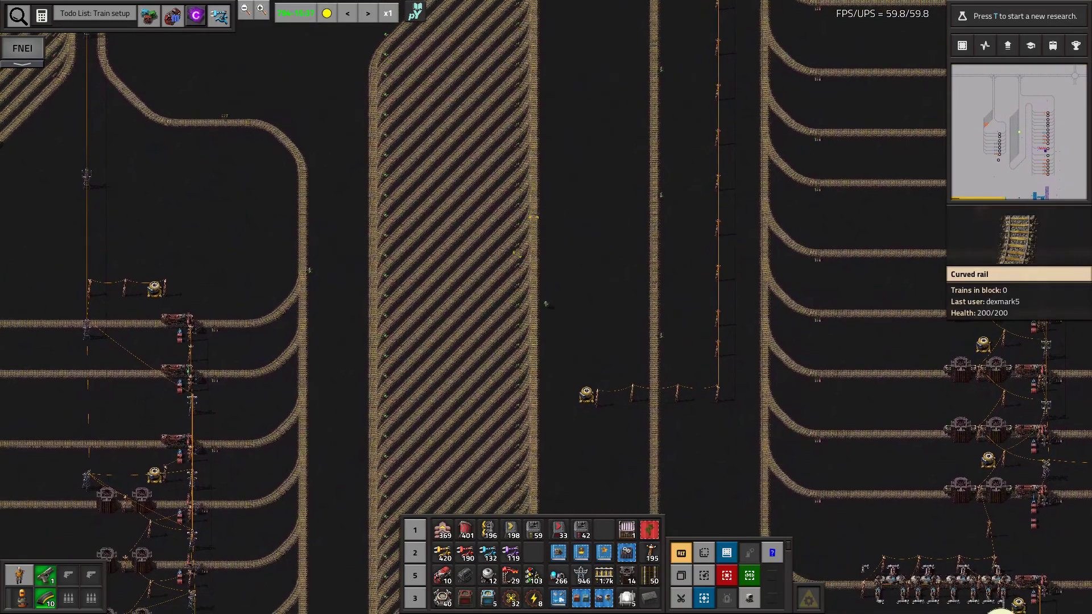
pyautogui.press('a')
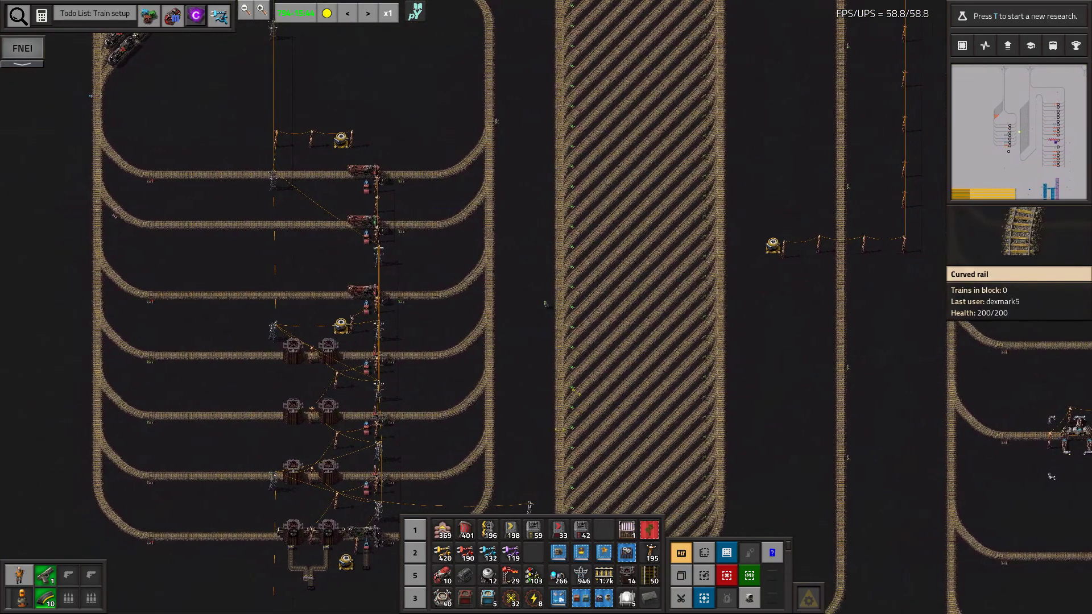
pyautogui.press('a')
pyautogui.scroll(3, 757, 362)
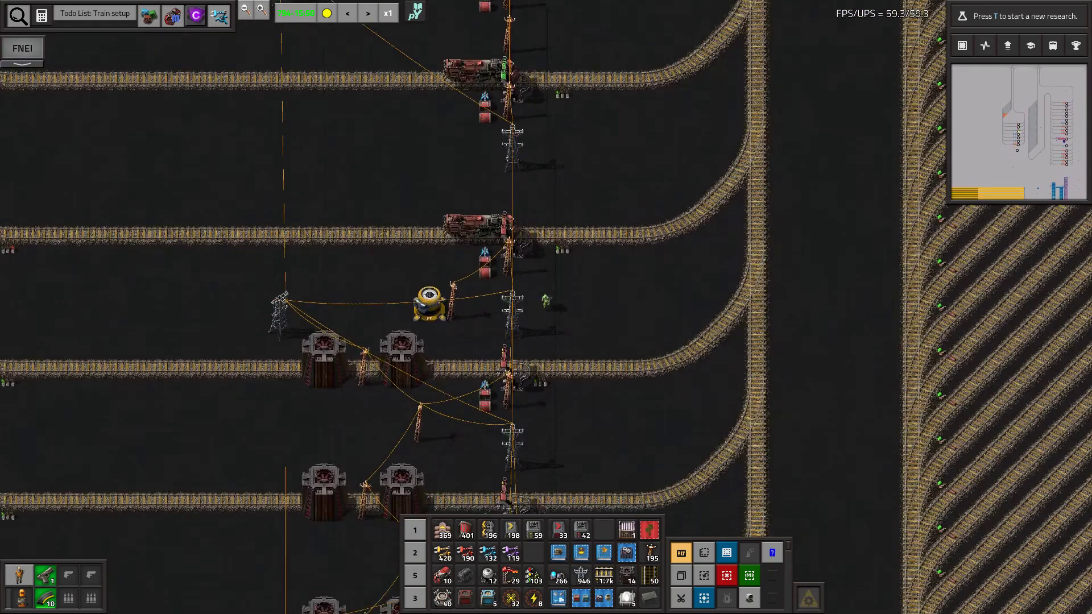
pyautogui.press('s')
pyautogui.press('s')
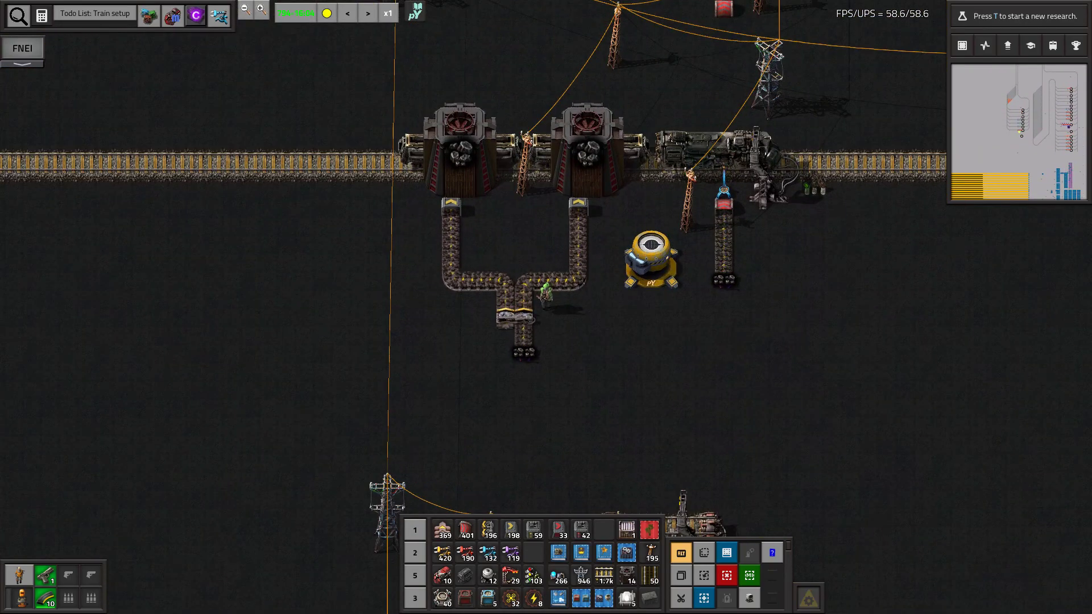
# Inspect the coal inside the bulk rail loader at the lowest station.
pyautogui.press('w')
pyautogui.scroll(-2, 543, 292)
pyautogui.click(588, 153)
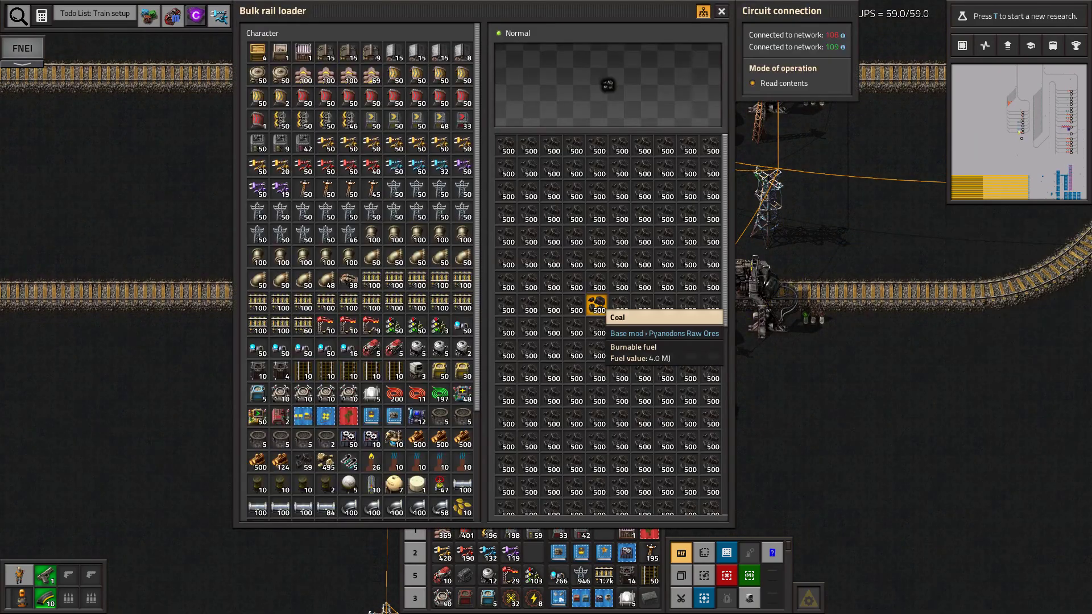
pyautogui.press('e')
# Place a compact loader beneath the bulk rail loader at the station above.
pyautogui.press('w')
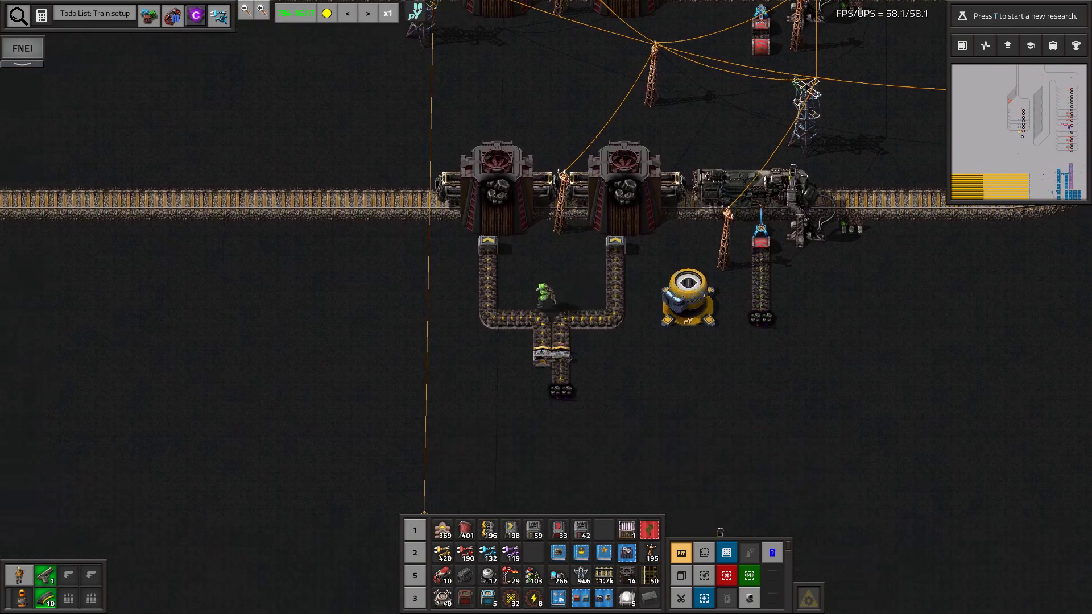
pyautogui.scroll(-2, 544, 301)
pyautogui.scroll(2, 544, 300)
pyautogui.press('w')
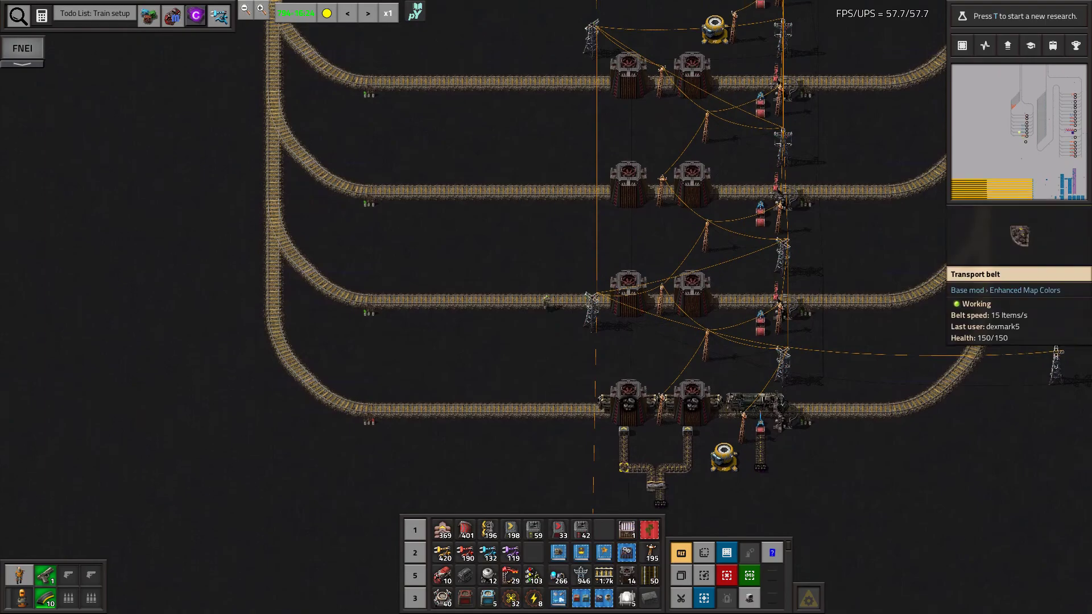
pyautogui.press('d')
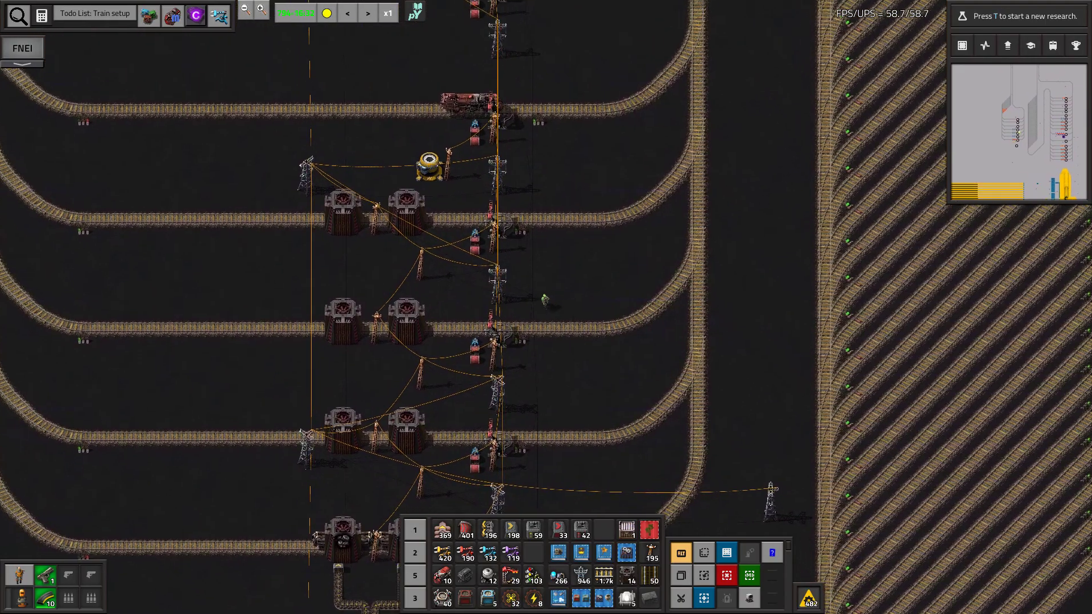
pyautogui.press('d')
pyautogui.press('s')
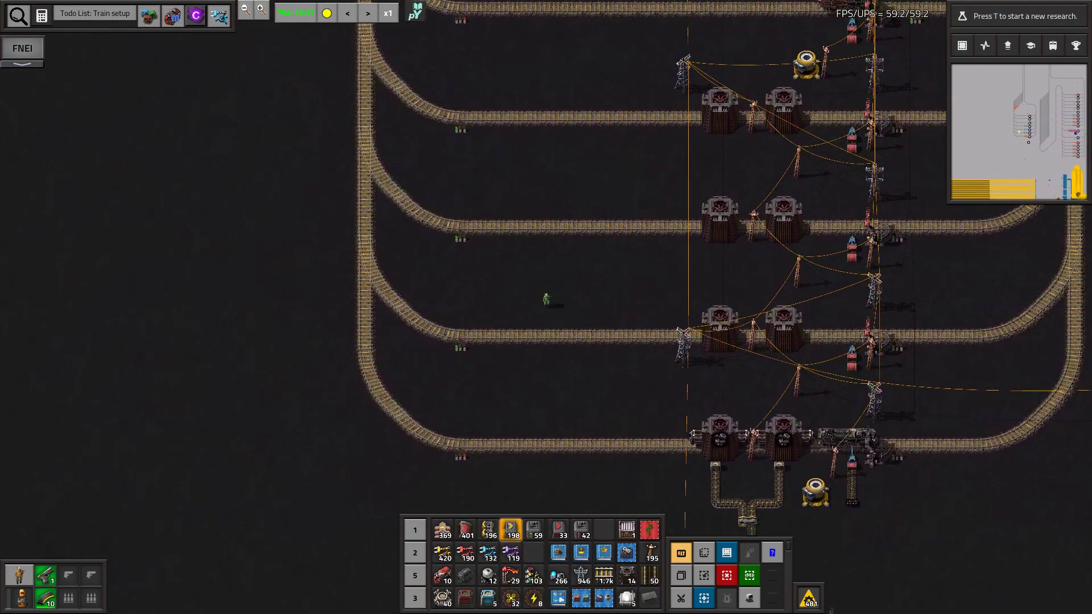
pyautogui.scroll(3, 546, 298)
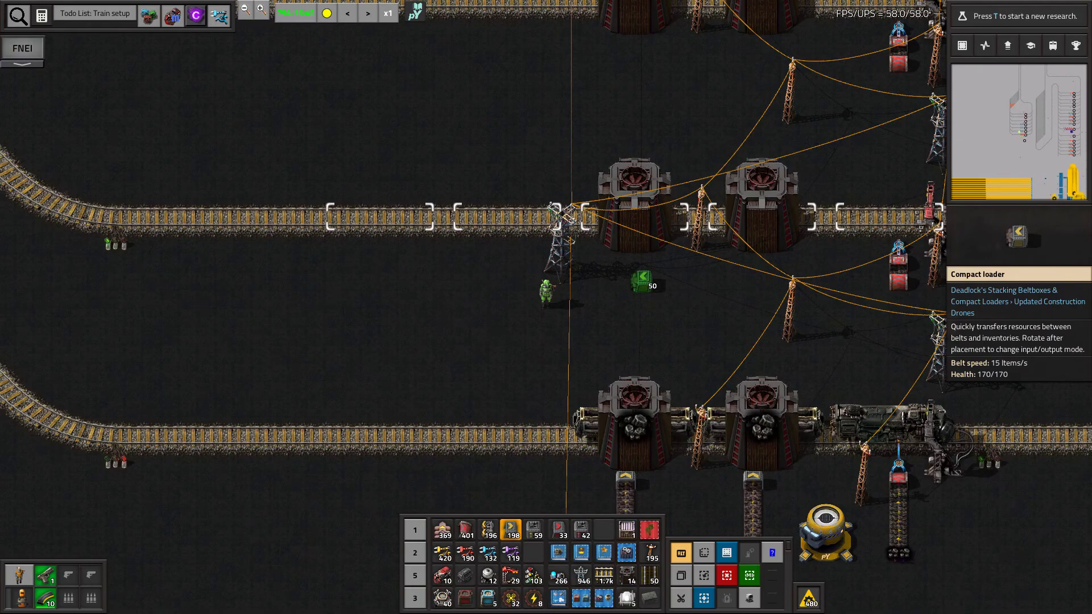
pyautogui.press('d')
pyautogui.click(624, 260)
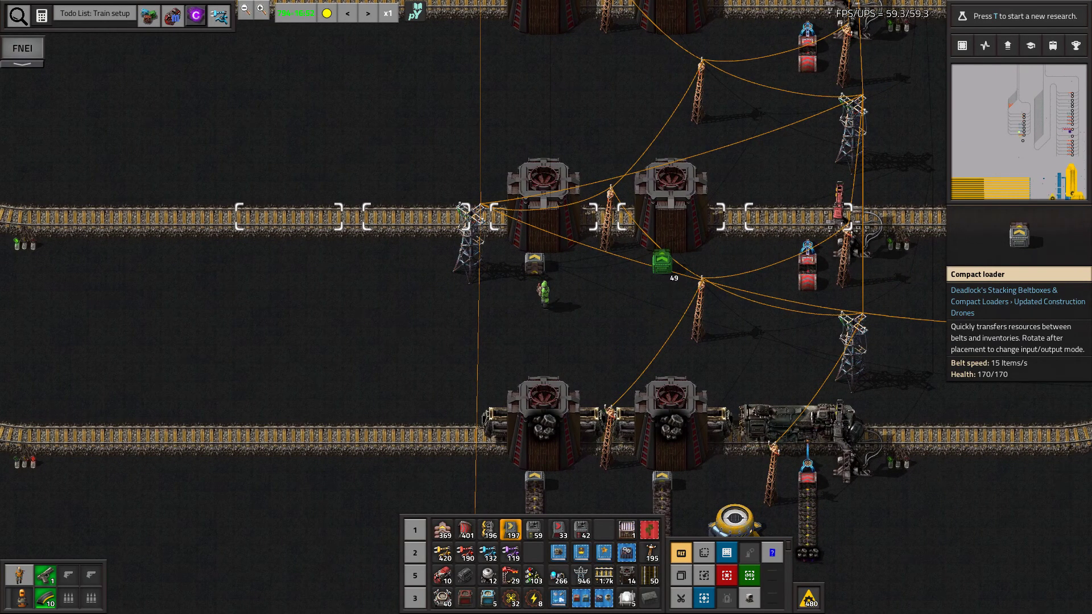
pyautogui.scroll(-2, 662, 260)
pyautogui.scroll(-2, 598, 282)
pyautogui.scroll(-2, 546, 303)
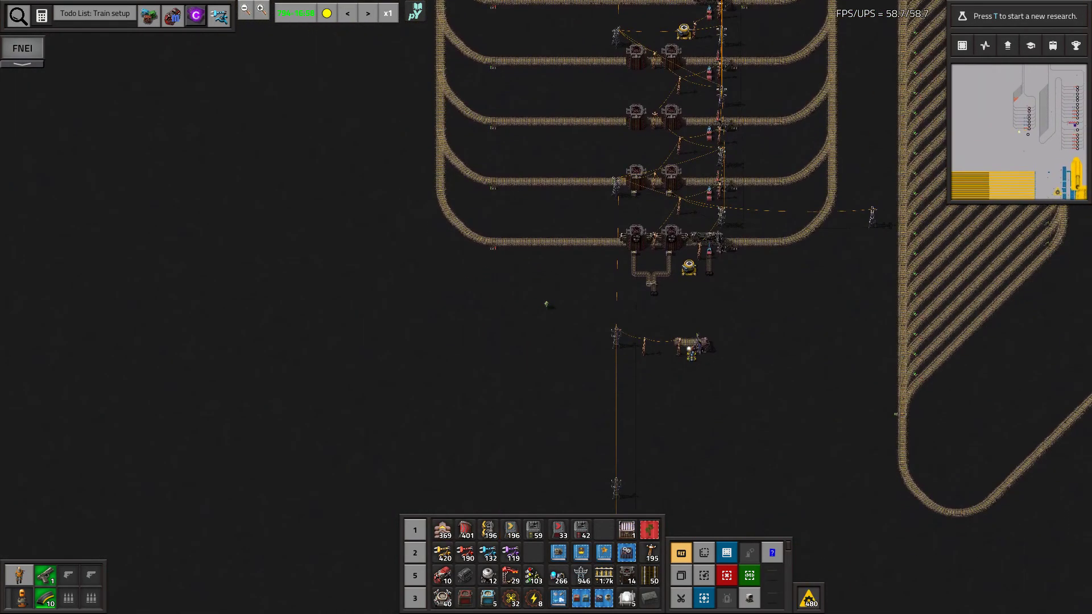
# Walk south from the coal stations along the power line to the storage wall's top.
pyautogui.press('s')
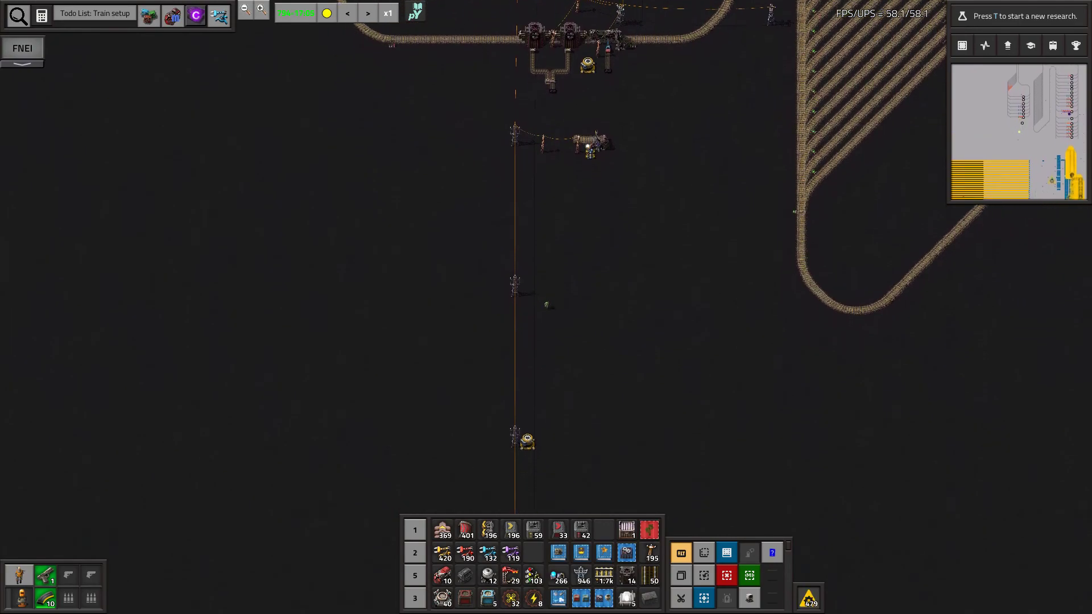
pyautogui.press('s')
pyautogui.press('s')
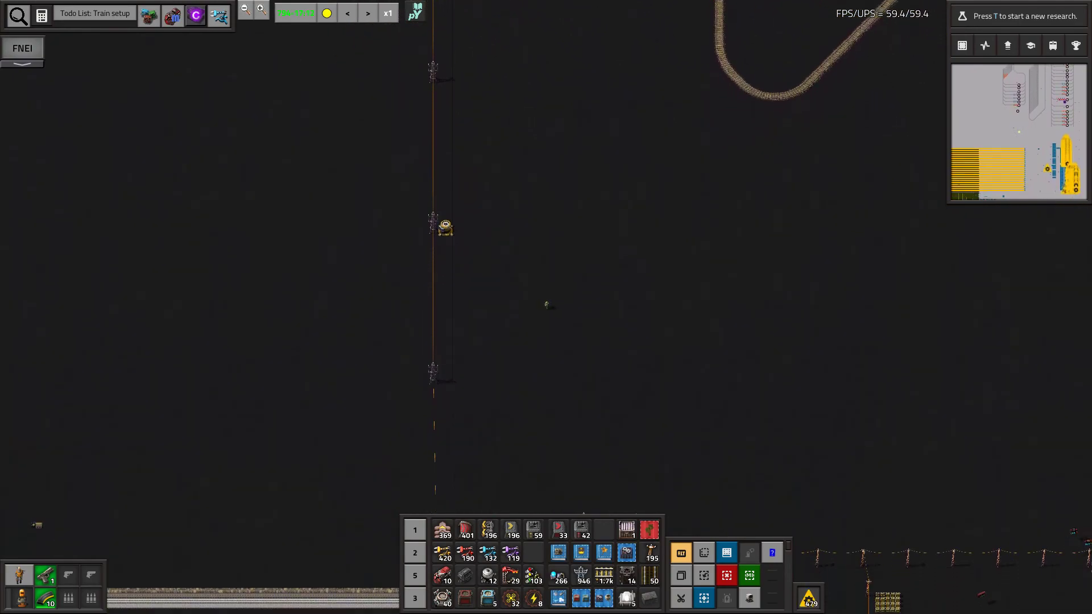
pyautogui.press('s')
pyautogui.scroll(4, 547, 307)
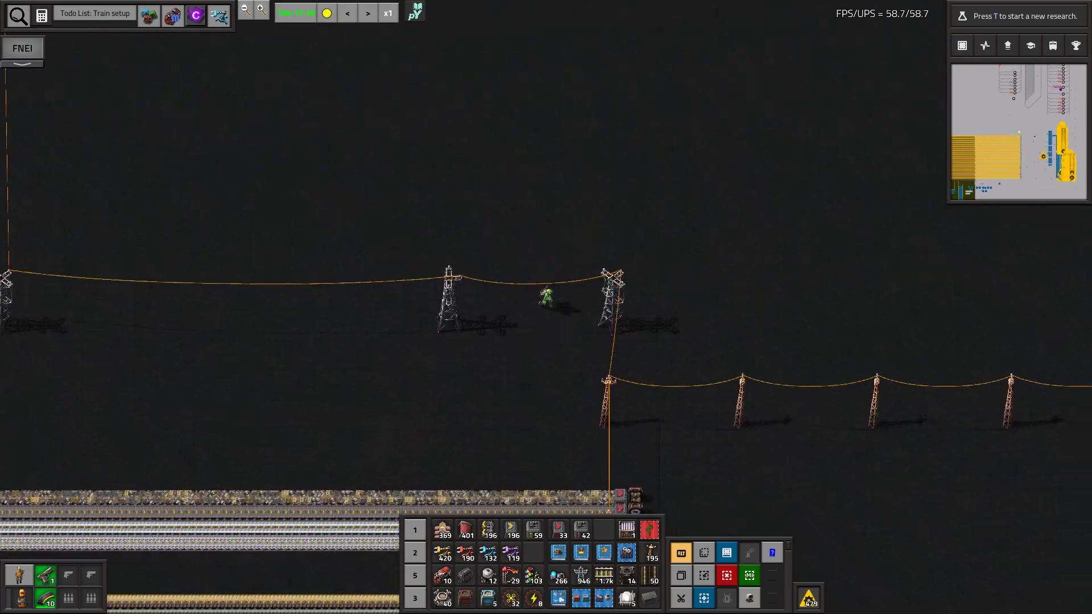
# Walk south past the storage chests, belt rows and roboport to the wall's southern end.
pyautogui.press('s')
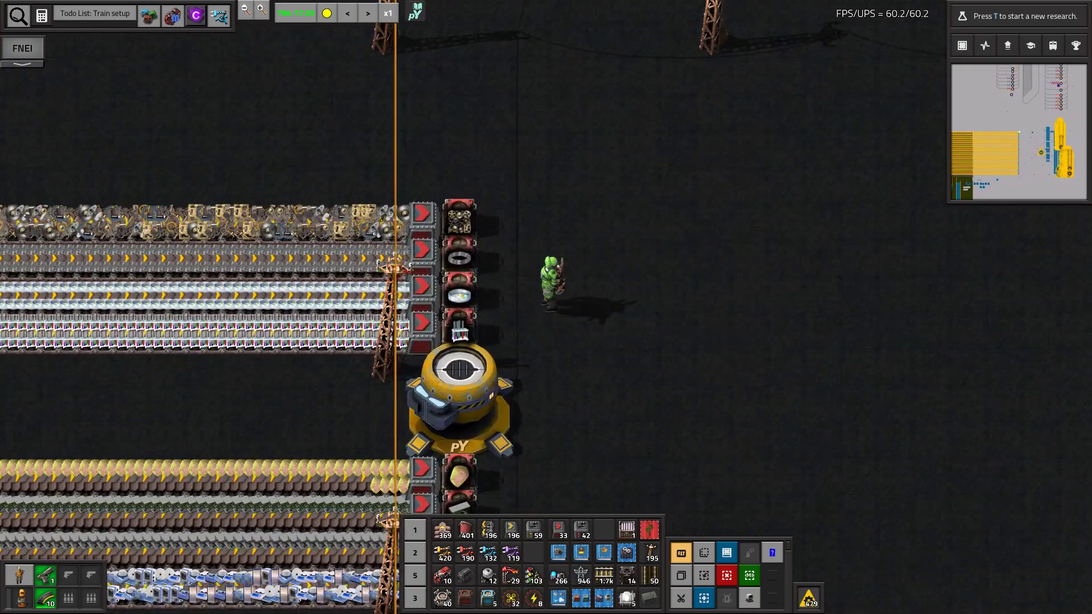
pyautogui.press('s')
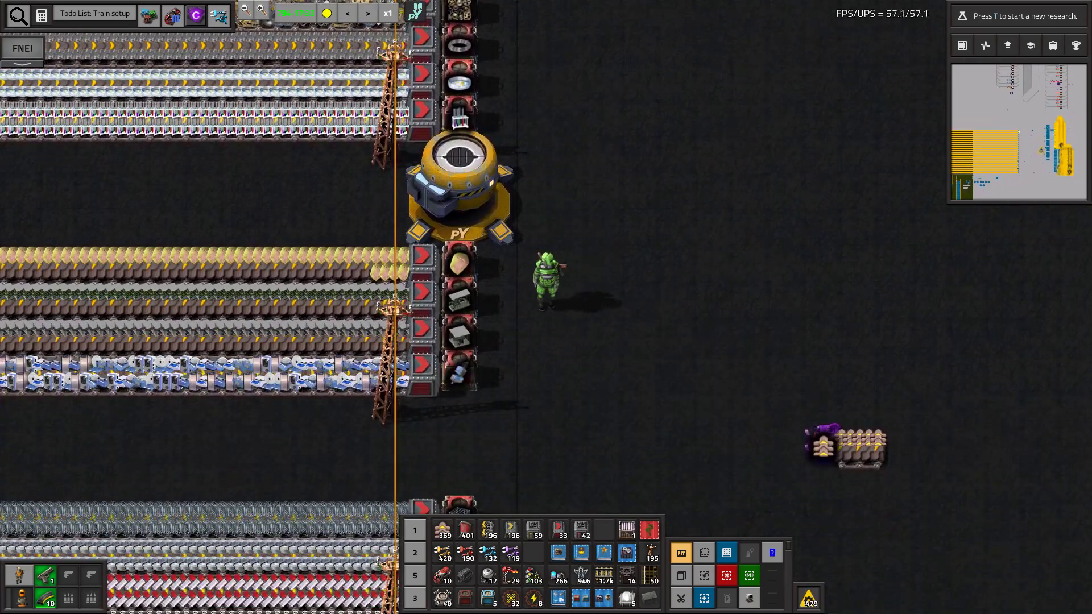
pyautogui.moveTo(459, 336)
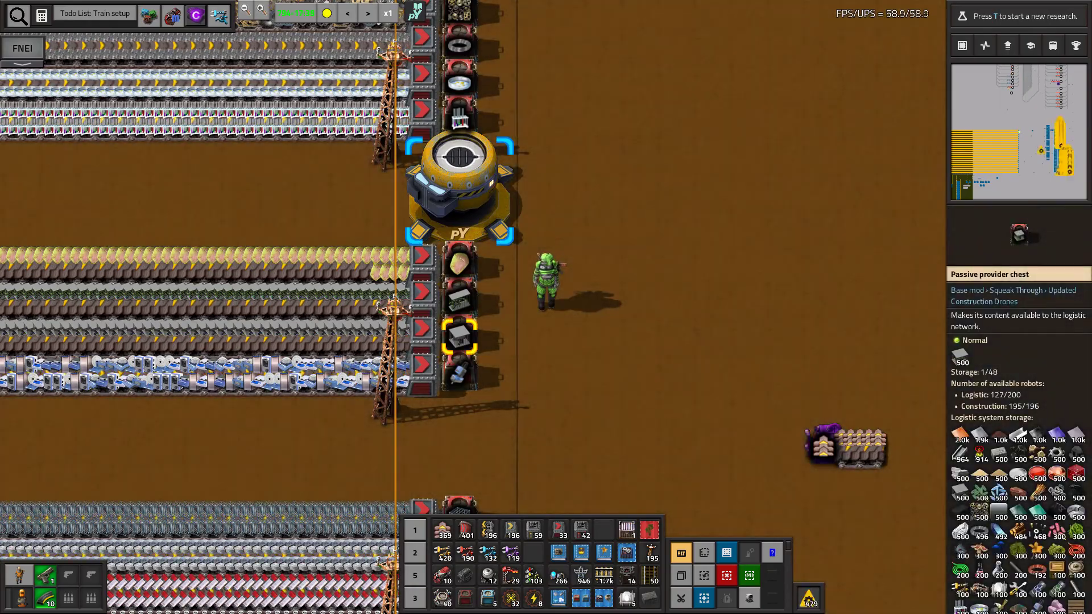
pyautogui.press('s')
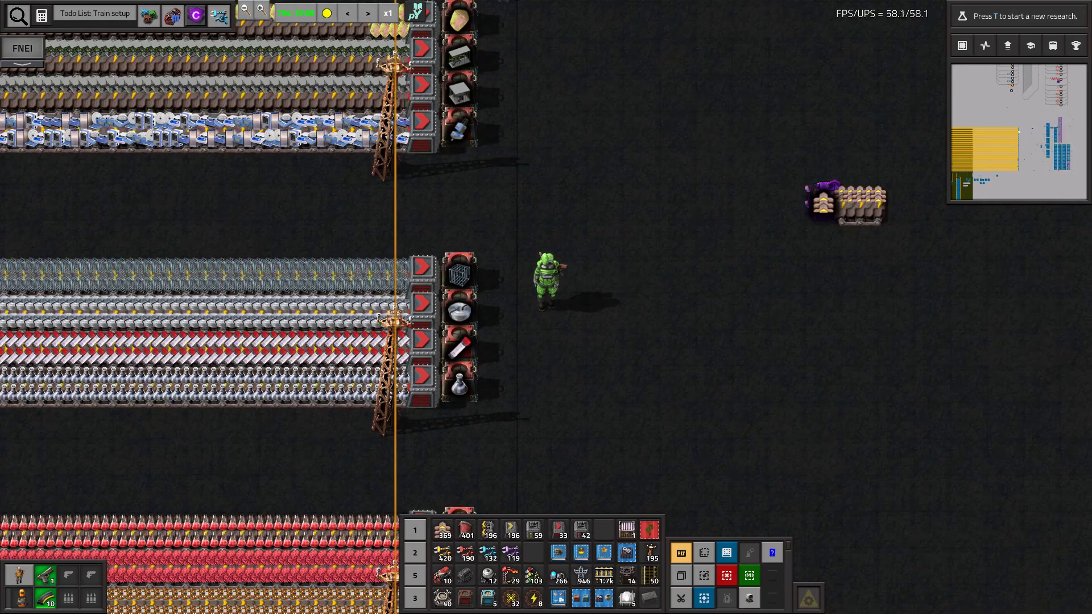
pyautogui.press('s')
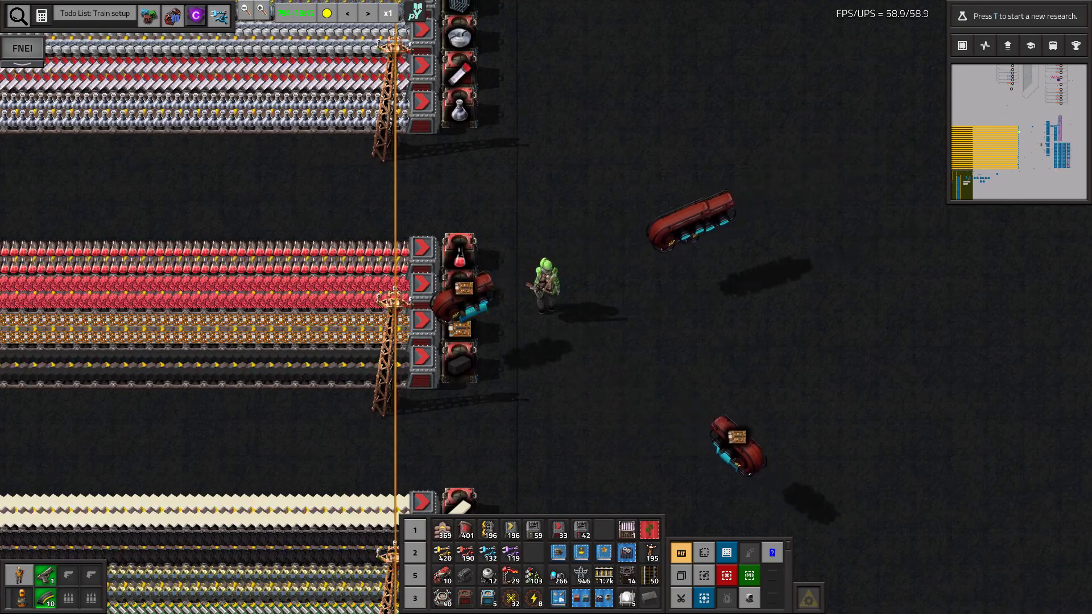
pyautogui.press('s')
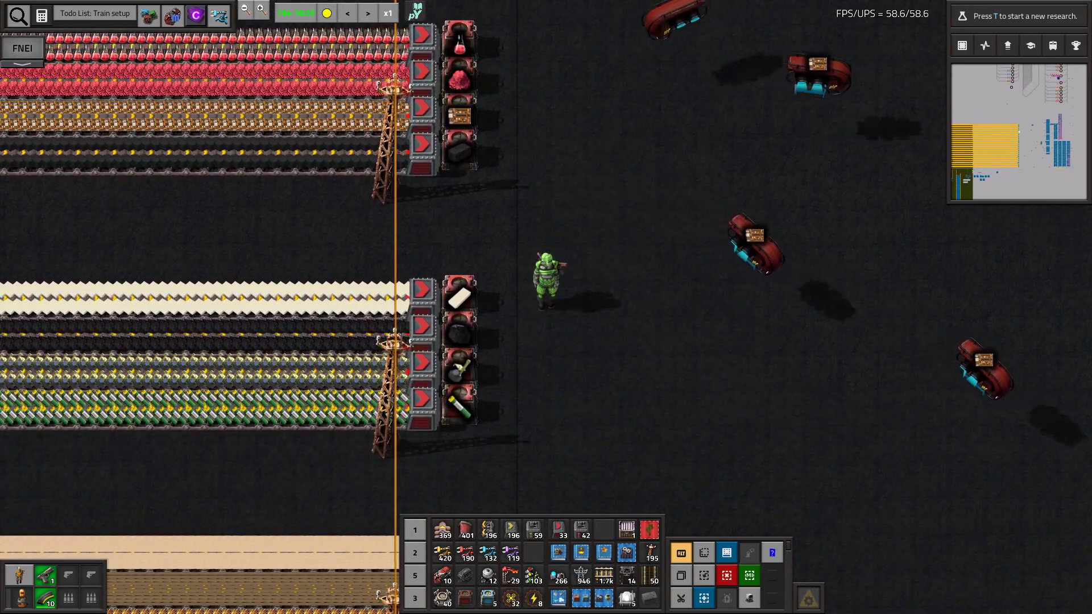
pyautogui.press('s')
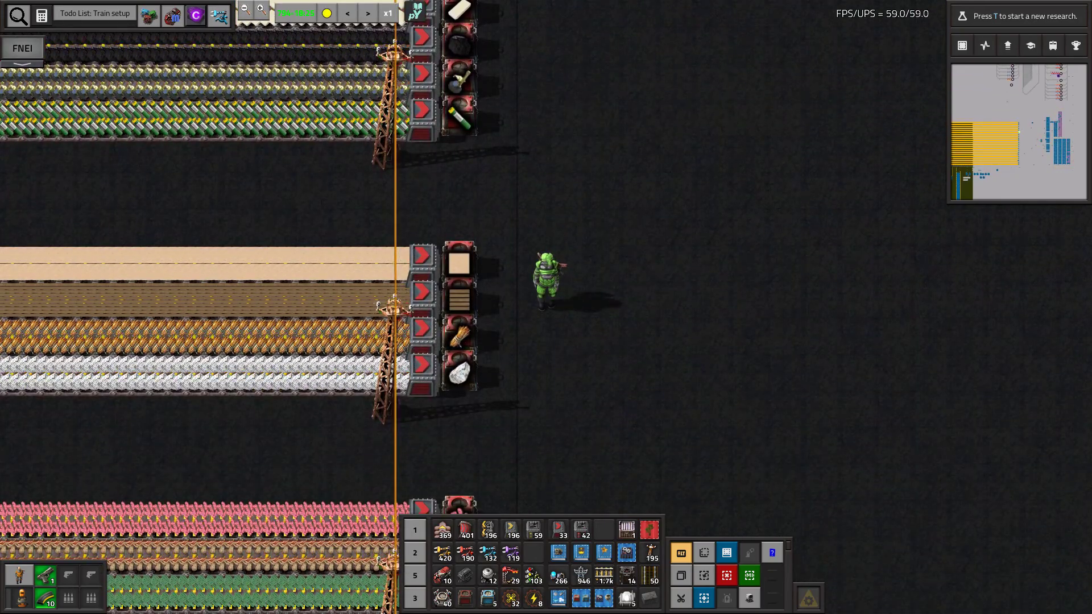
pyautogui.press('s')
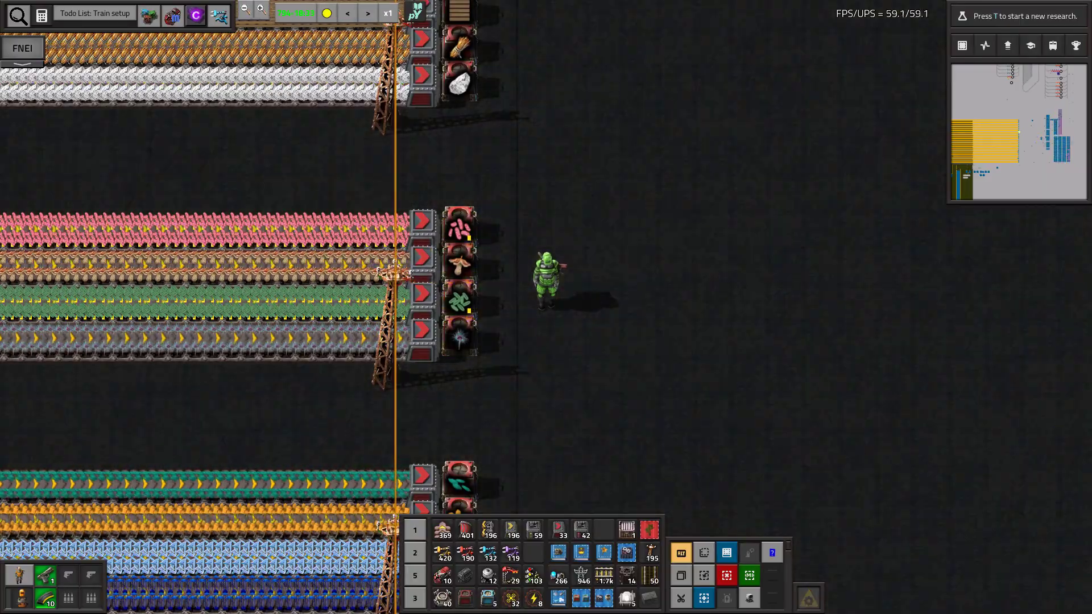
pyautogui.press('s')
pyautogui.press('s')
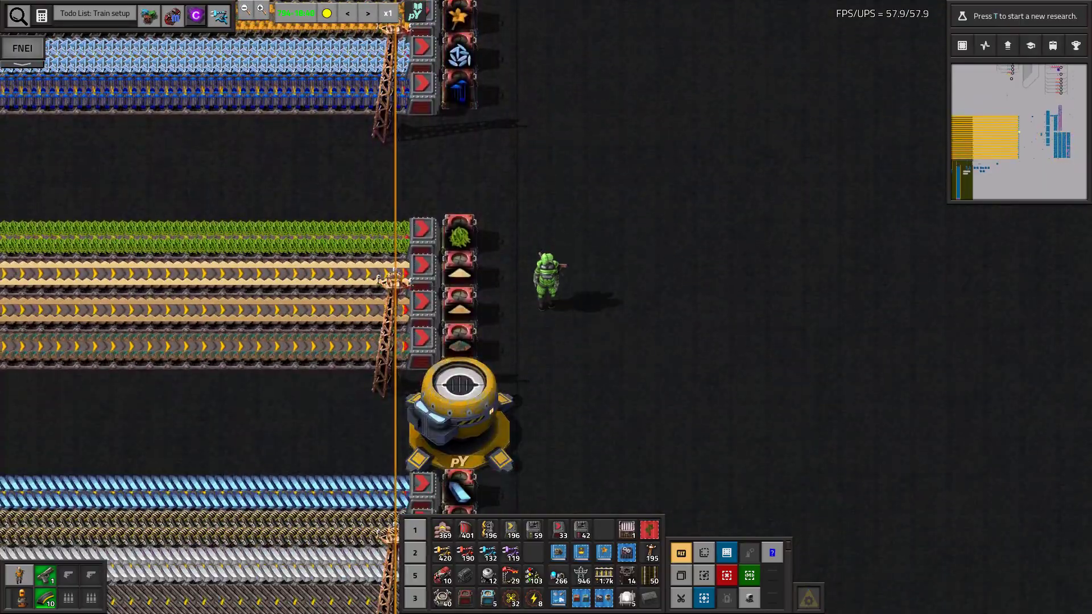
pyautogui.press('s')
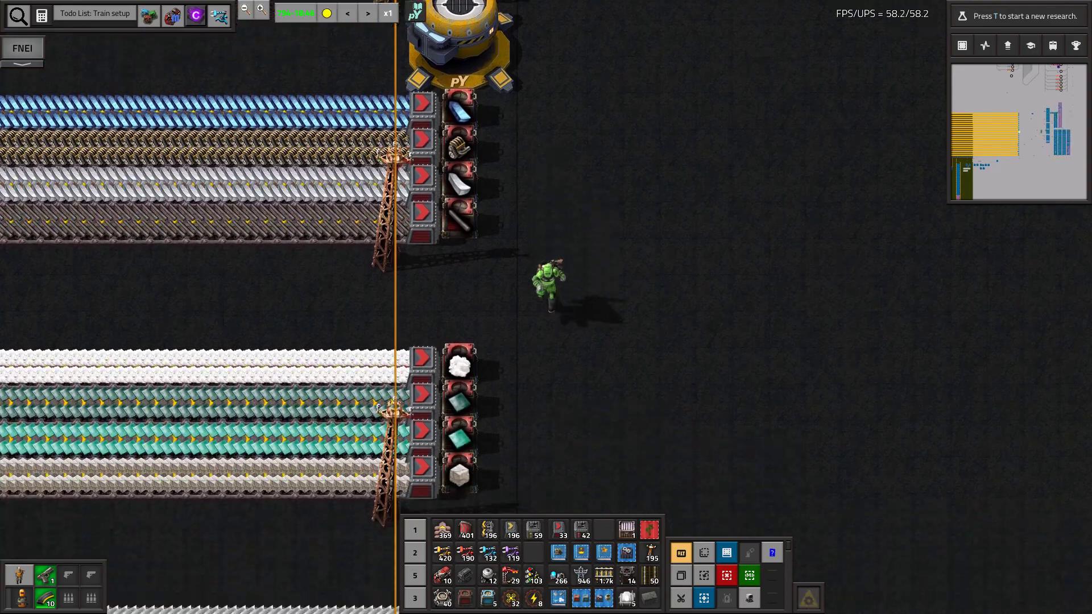
pyautogui.press('s')
pyautogui.press('s')
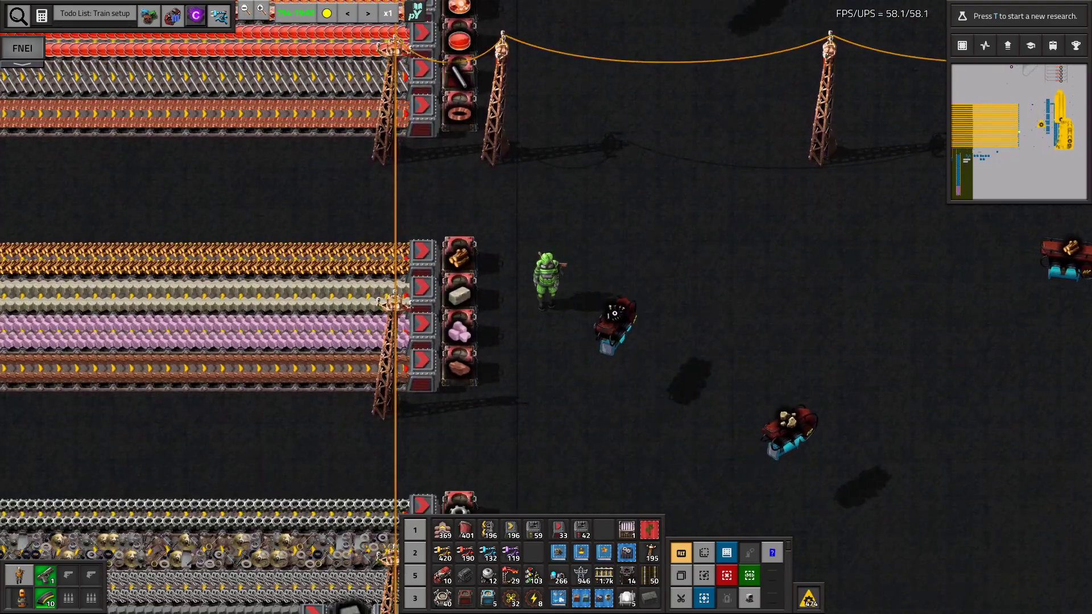
pyautogui.press('s')
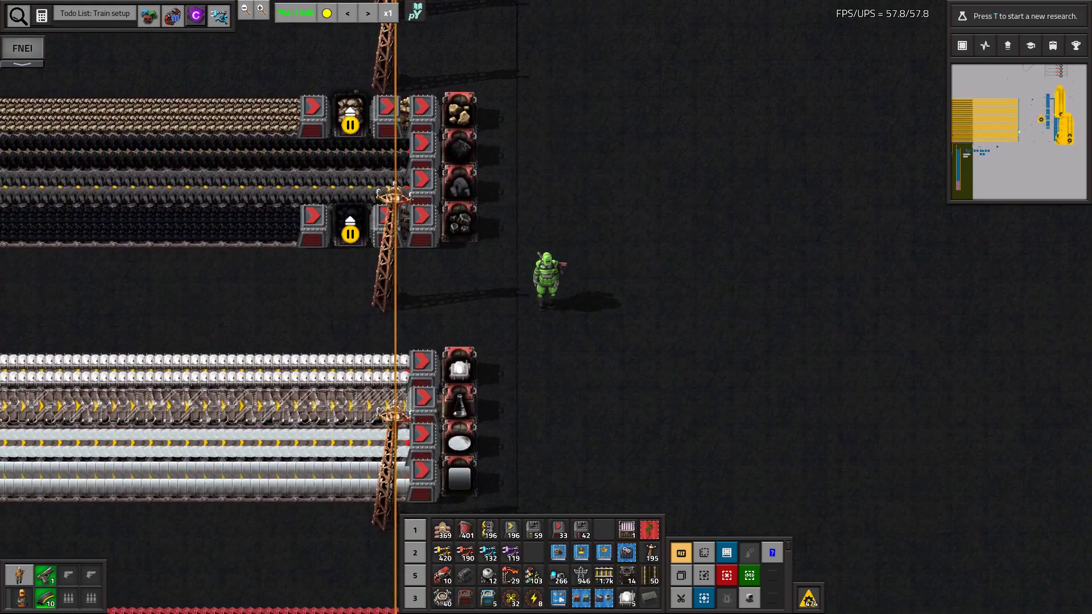
pyautogui.press('s')
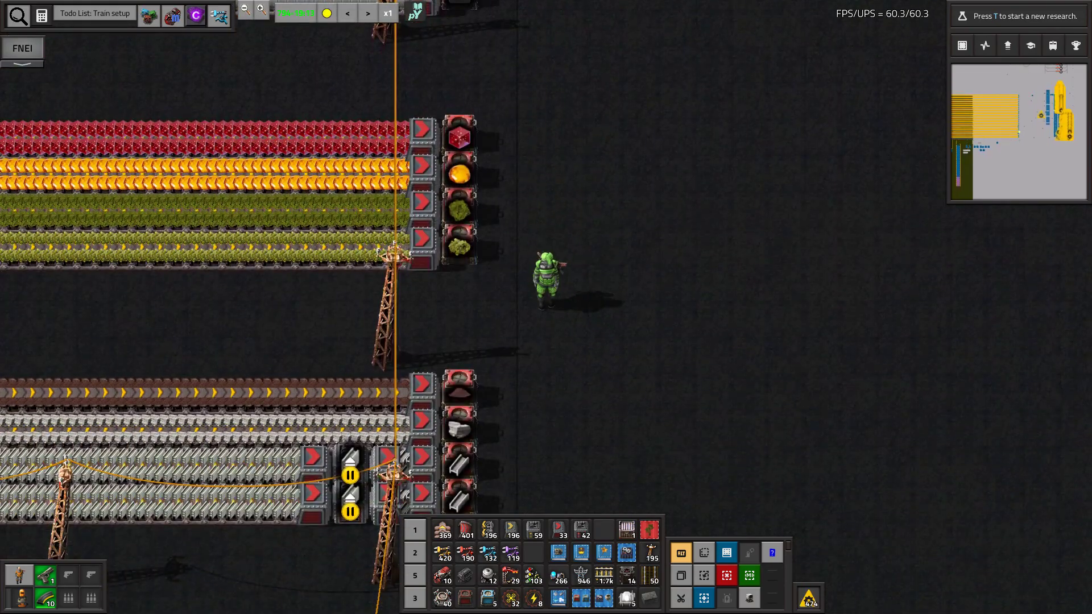
pyautogui.press('s')
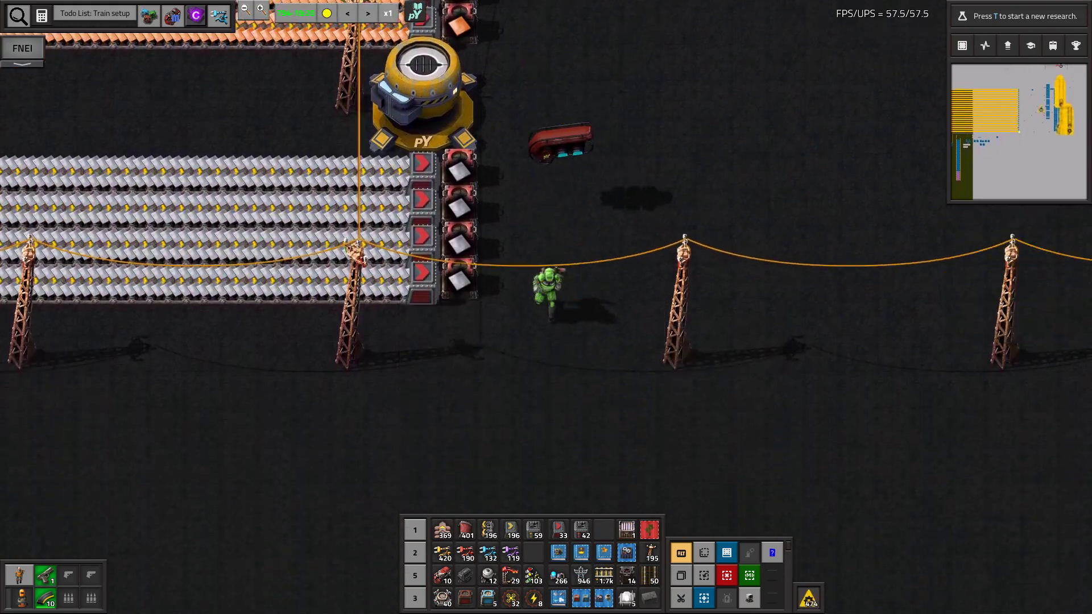
pyautogui.scroll(-2, 546, 307)
pyautogui.scroll(-2, 546, 308)
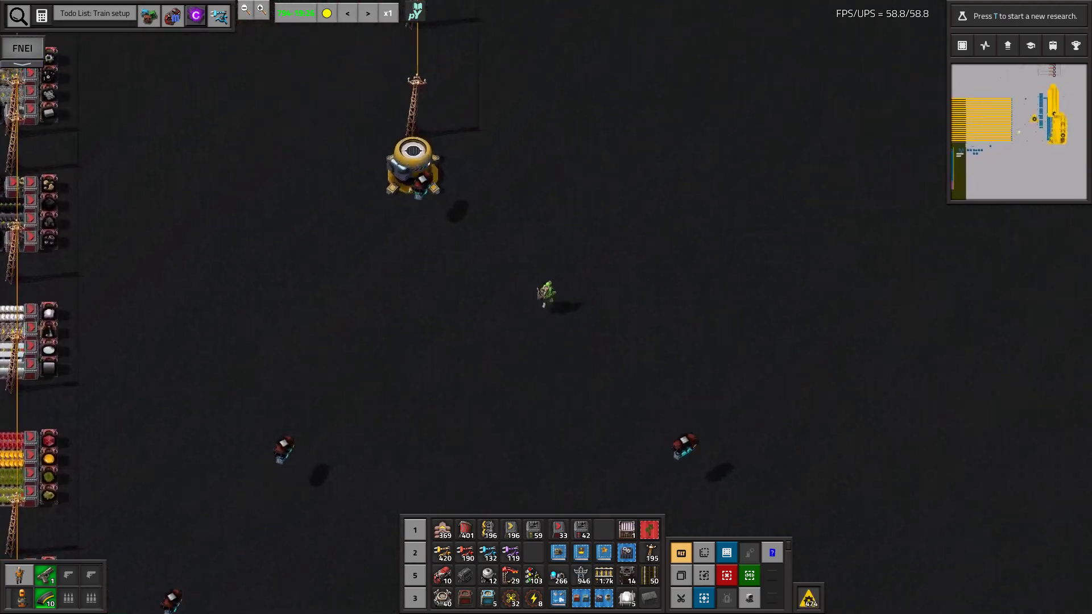